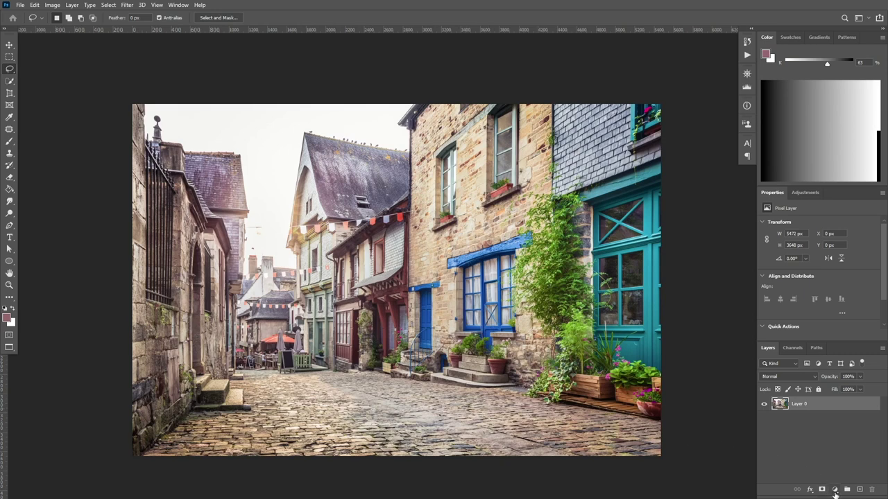
Add a Color Lookup adjustment layer above the street photo using the Moonlight.3DL 3DLUT file
{"action": "left_click", "coordinate": [834, 491]}
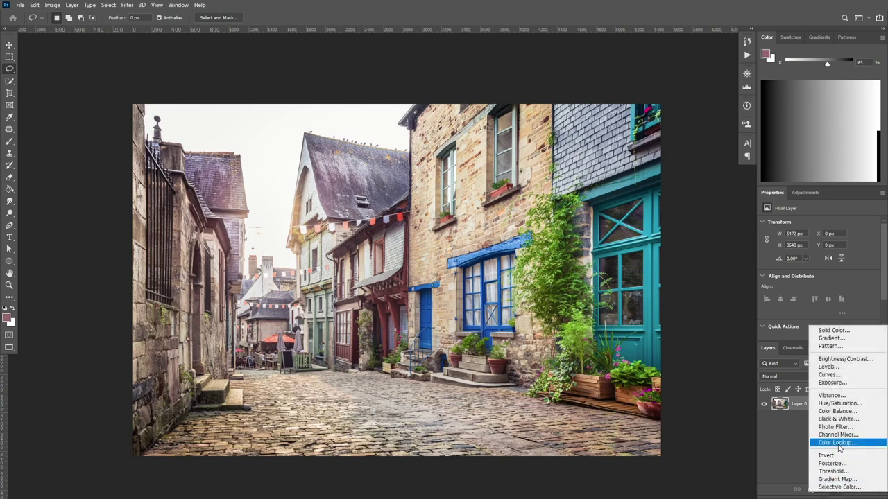
{"action": "left_click", "coordinate": [838, 442]}
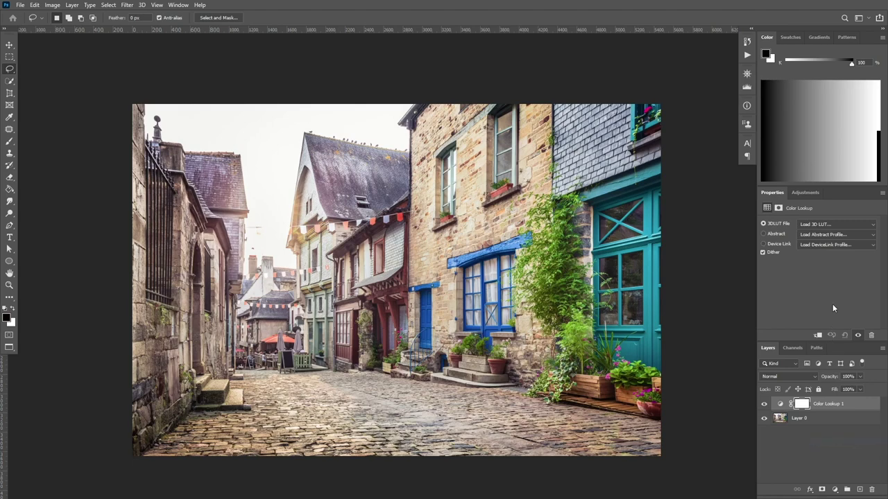
{"action": "left_click", "coordinate": [854, 229]}
{"action": "left_click", "coordinate": [811, 439]}
Add a Curves adjustment layer and lower its white point output to about a third to darken the whole scene
{"action": "left_click", "coordinate": [836, 490]}
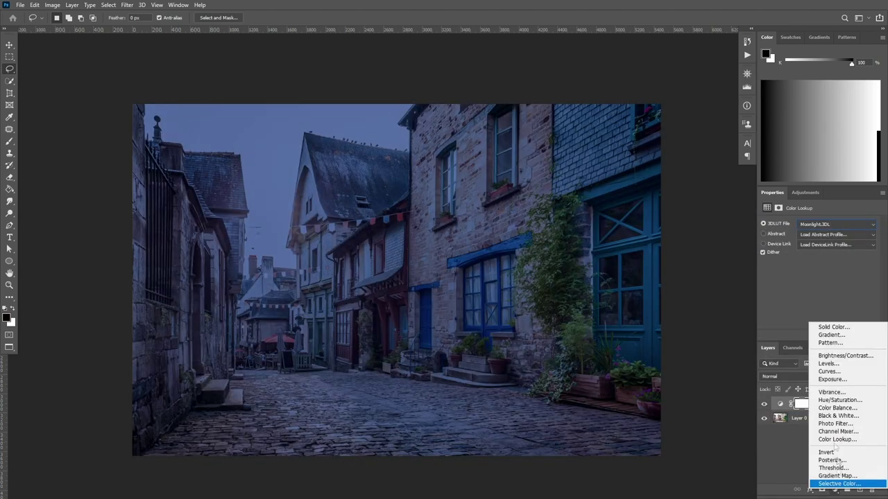
{"action": "left_click", "coordinate": [836, 372]}
{"action": "scroll", "coordinate": [852, 273], "scroll_direction": "down", "scroll_amount": 1}
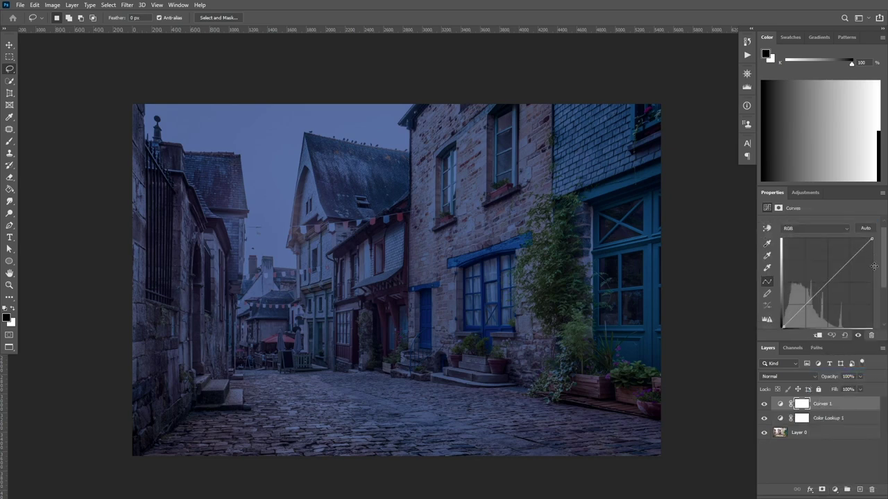
{"action": "left_click_drag", "start_coordinate": [873, 236], "coordinate": [880, 296]}
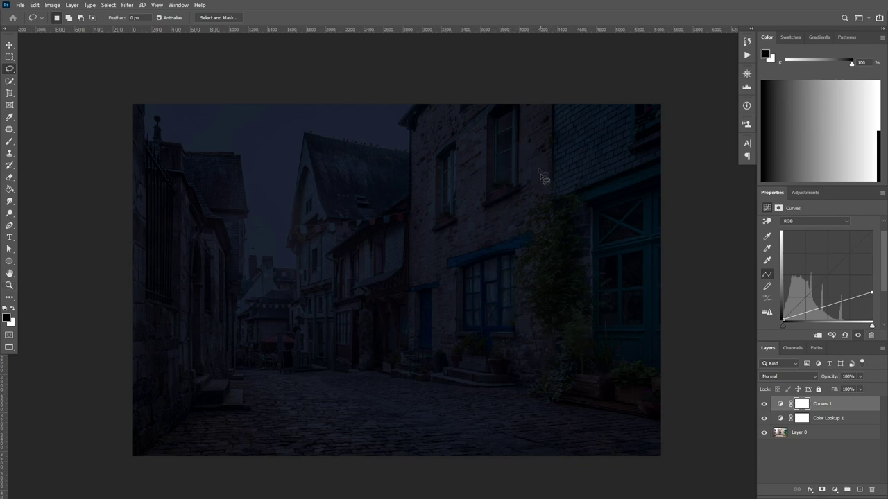
Outline the glass area of the tall upper-floor window above the flower box with the Polygonal Lasso
{"action": "scroll", "coordinate": [525, 113], "scroll_direction": "up", "scroll_amount": 5}
{"action": "scroll", "coordinate": [440, 192], "scroll_direction": "up", "scroll_amount": 2}
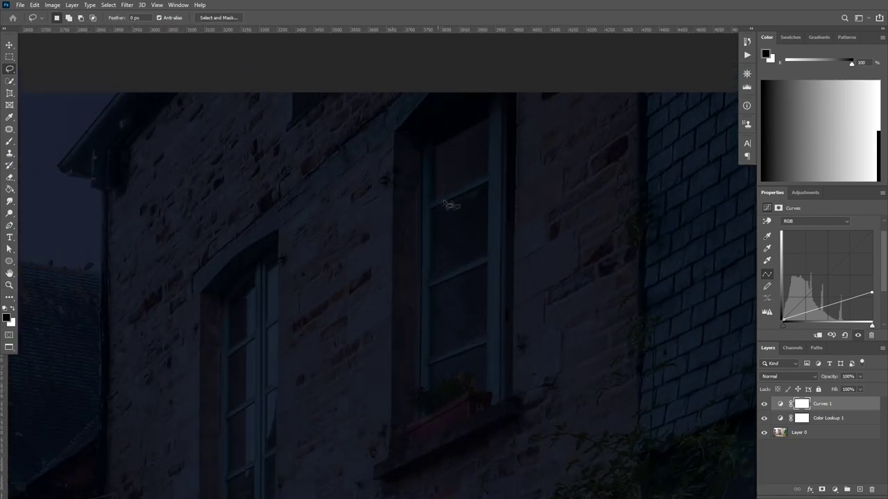
{"action": "scroll", "coordinate": [425, 365], "scroll_direction": "up", "scroll_amount": 2}
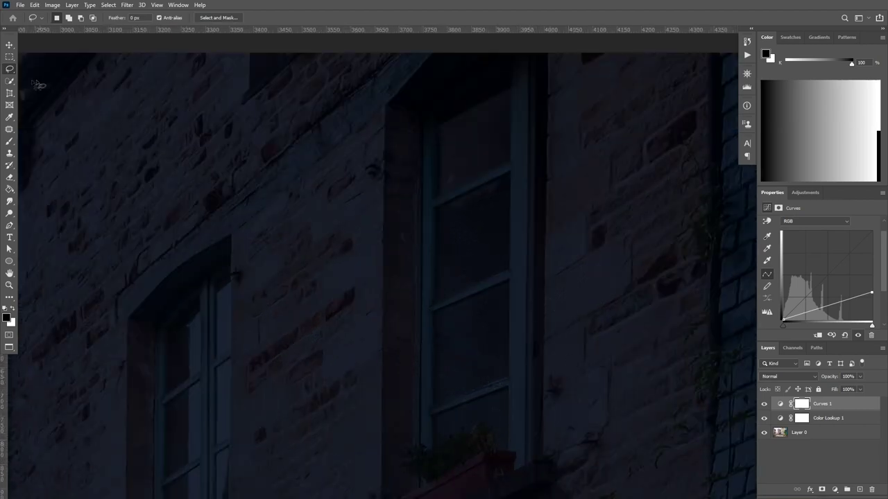
{"action": "right_click", "coordinate": [13, 71]}
{"action": "left_click", "coordinate": [48, 77]}
{"action": "left_click", "coordinate": [511, 458]}
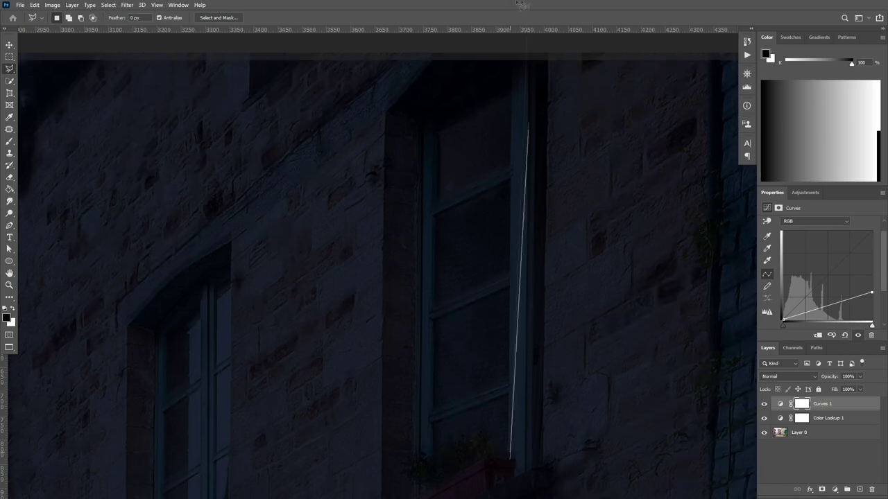
{"action": "left_click", "coordinate": [511, 114]}
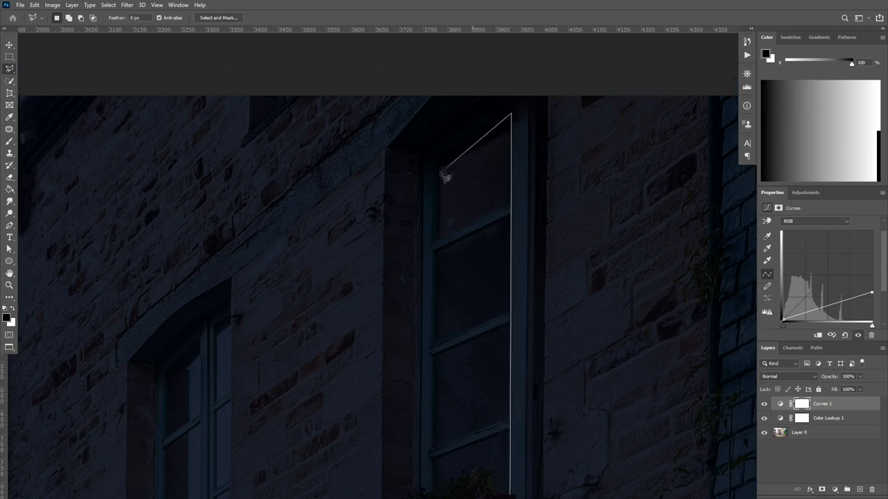
{"action": "left_click", "coordinate": [437, 158]}
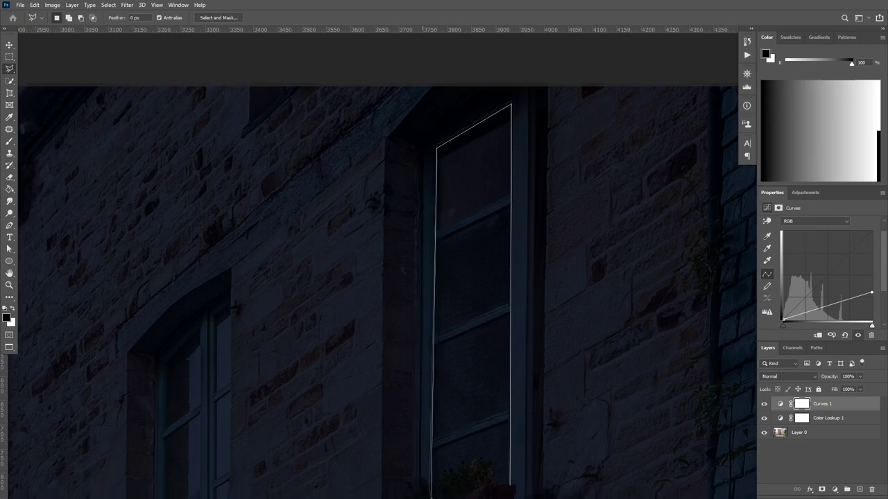
{"action": "left_click", "coordinate": [435, 482]}
{"action": "left_click", "coordinate": [489, 456]}
{"action": "left_click", "coordinate": [512, 460]}
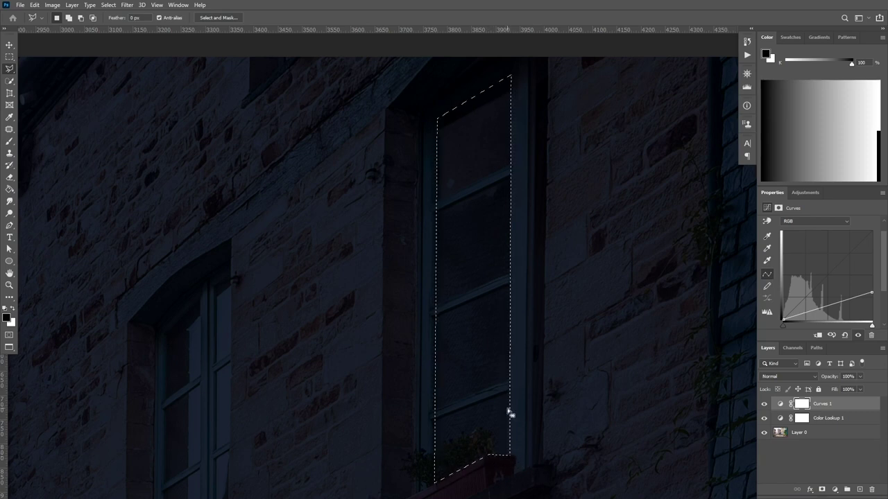
Subtract the three crossbars from the window selection so only the four glass panes are selected
{"action": "left_click", "coordinate": [513, 392]}
{"action": "left_click", "coordinate": [425, 423]}
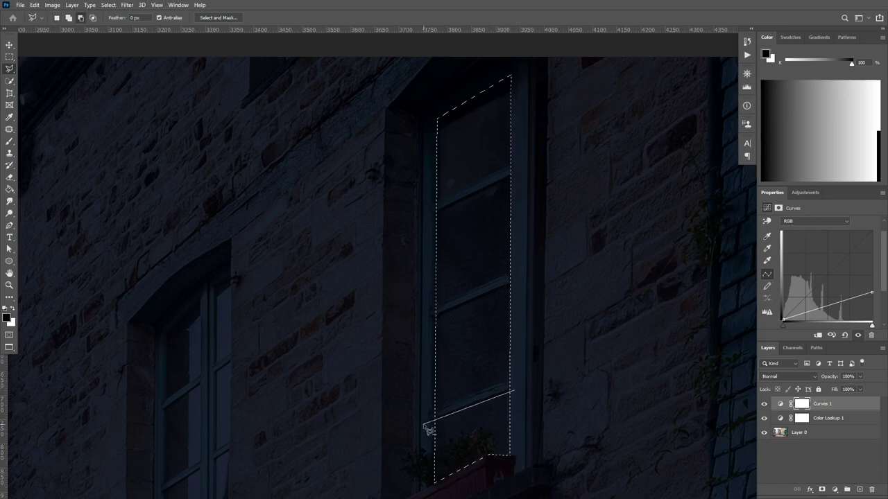
{"action": "left_click", "coordinate": [425, 417]}
{"action": "left_click", "coordinate": [517, 380]}
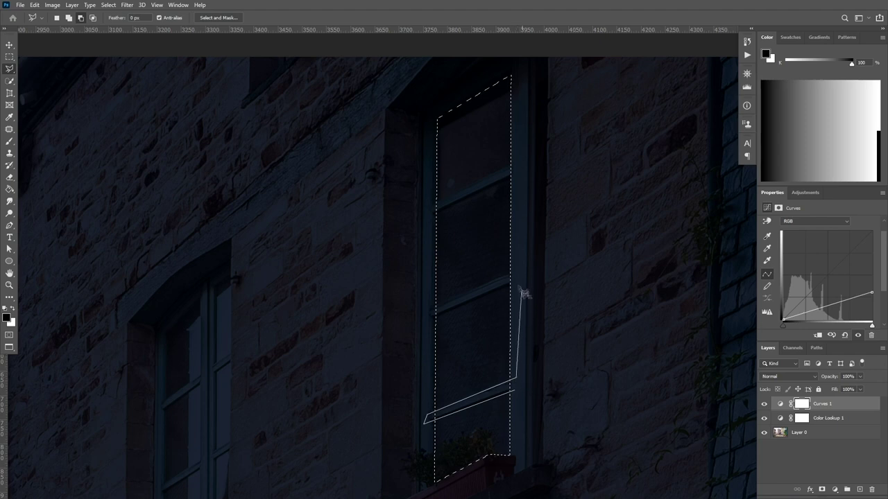
{"action": "left_click", "coordinate": [514, 283]}
{"action": "left_click", "coordinate": [424, 319]}
{"action": "left_click", "coordinate": [423, 309]}
{"action": "left_click", "coordinate": [512, 273]}
{"action": "left_click", "coordinate": [513, 177]}
{"action": "left_click", "coordinate": [426, 206]}
{"action": "left_click", "coordinate": [426, 199]}
{"action": "left_click", "coordinate": [514, 163]}
{"action": "left_click", "coordinate": [514, 391]}
Refine the selection edge around the flower box plant to exclude its leaves, outputting to Selection
{"action": "scroll", "coordinate": [394, 372], "scroll_direction": "down", "scroll_amount": 3}
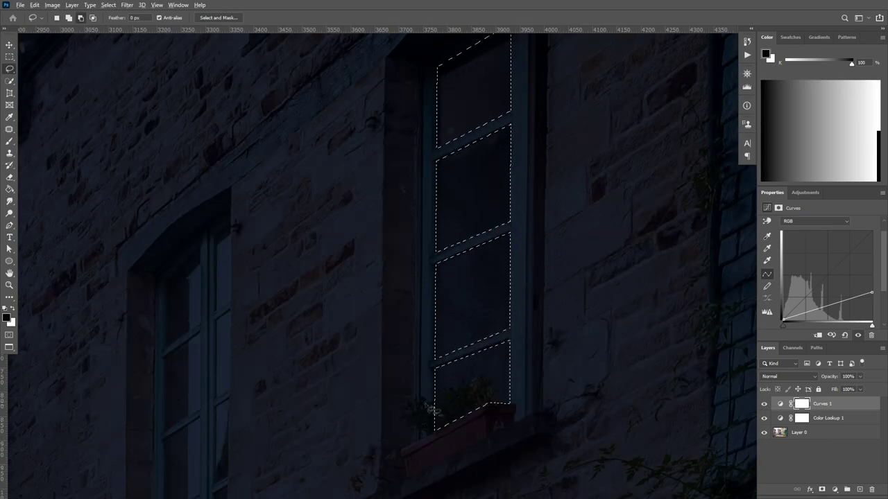
{"action": "key", "text": "ctrl+alt+r"}
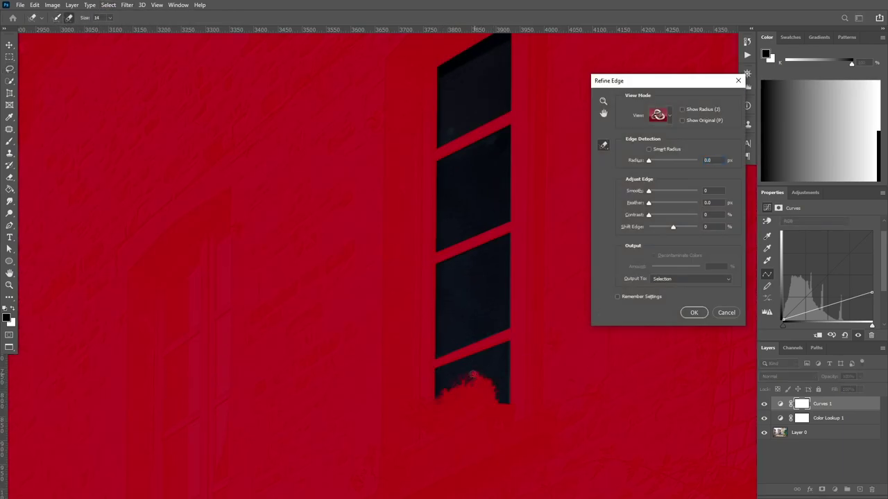
{"action": "left_click", "coordinate": [693, 312]}
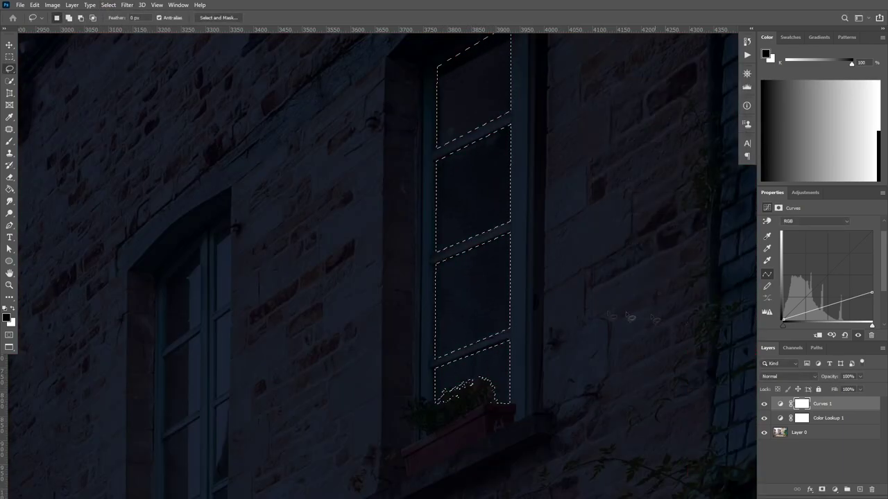
Add a second Curves adjustment layer masked to the selected window panes and check its layer mask
{"action": "scroll", "coordinate": [439, 281], "scroll_direction": "down", "scroll_amount": 3}
{"action": "scroll", "coordinate": [509, 283], "scroll_direction": "down", "scroll_amount": 1}
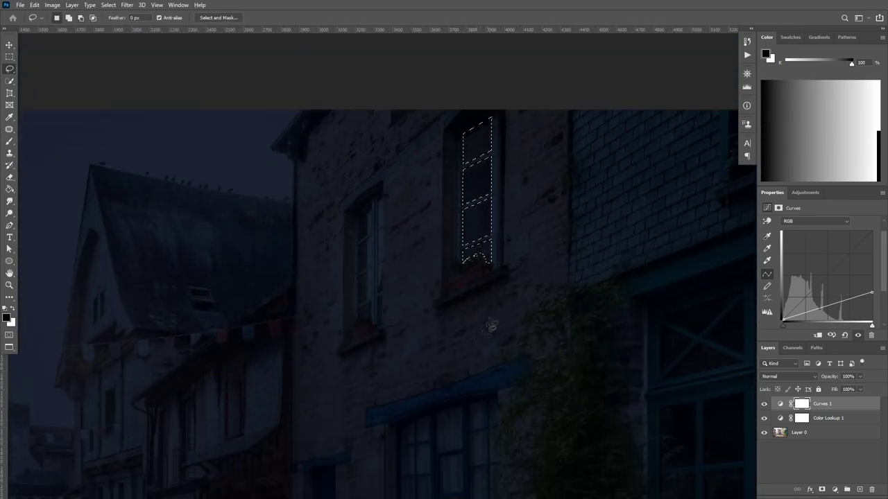
{"action": "scroll", "coordinate": [526, 254], "scroll_direction": "down", "scroll_amount": 2}
{"action": "scroll", "coordinate": [527, 253], "scroll_direction": "up", "scroll_amount": 5}
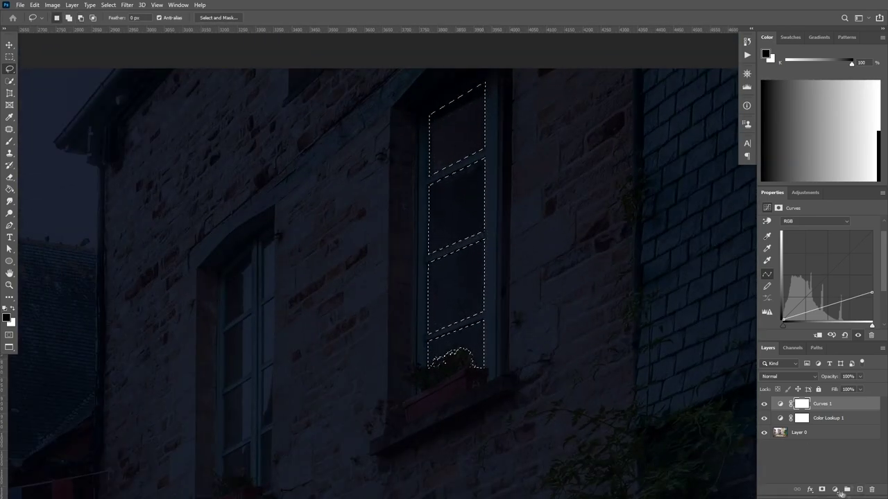
{"action": "left_click", "coordinate": [835, 489]}
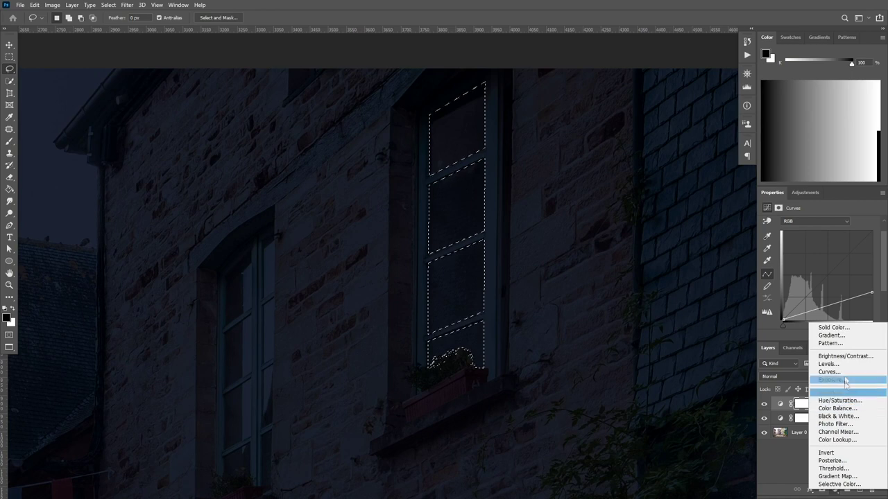
{"action": "key", "text": "Escape"}
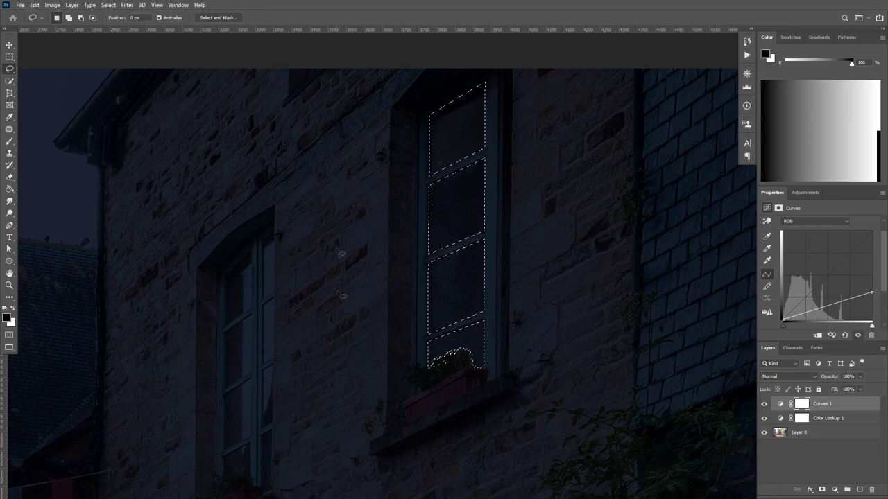
{"action": "left_click", "coordinate": [835, 489]}
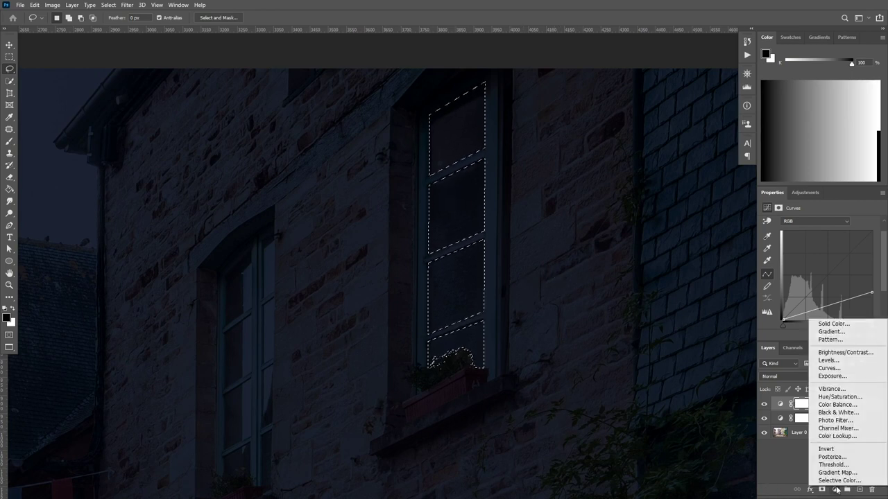
{"action": "left_click", "coordinate": [820, 368]}
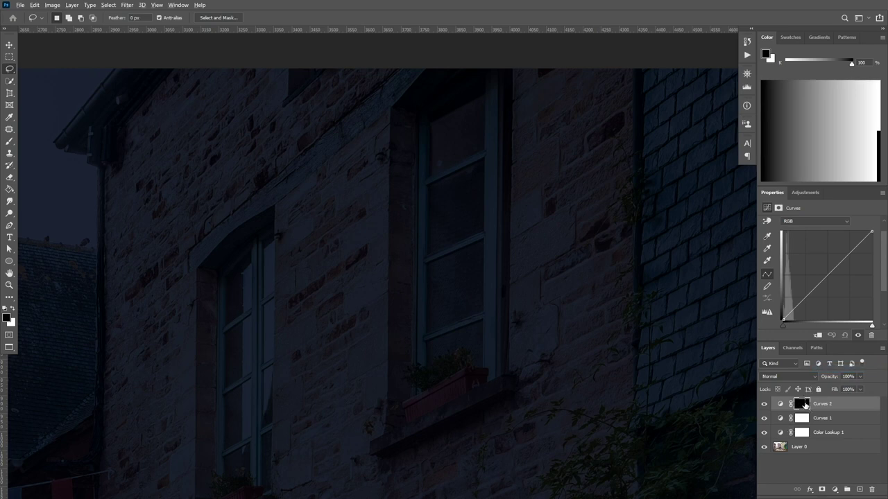
{"action": "left_click", "coordinate": [802, 404], "text": "alt"}
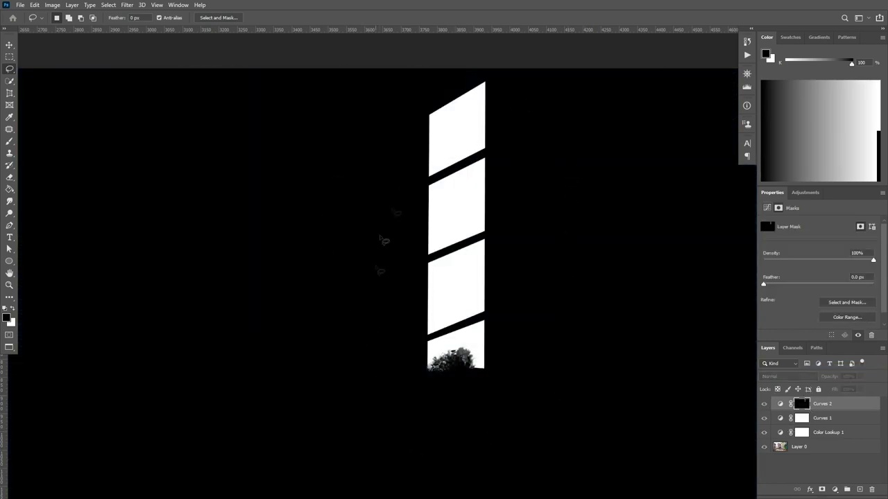
{"action": "left_click", "coordinate": [780, 403]}
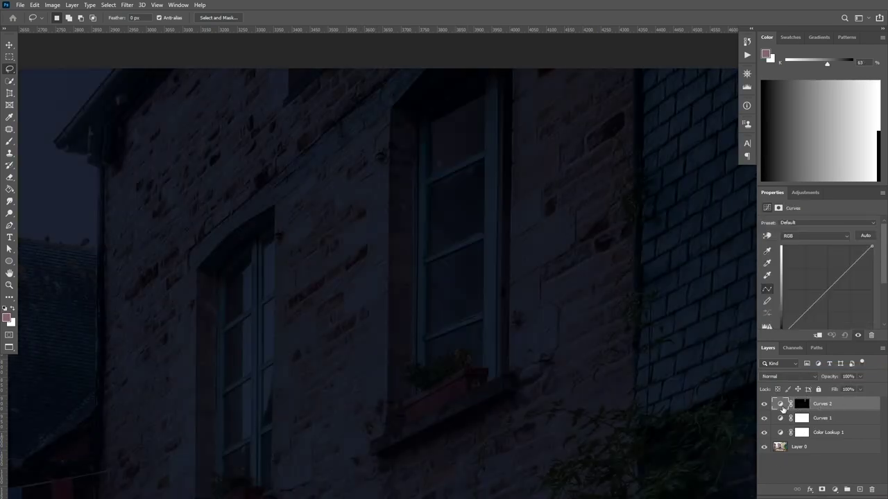
Brighten the window panes by moving the Curves 2 white point inward to about a quarter of the input range
{"action": "scroll", "coordinate": [412, 301], "scroll_direction": "down", "scroll_amount": 1}
{"action": "scroll", "coordinate": [355, 184], "scroll_direction": "down", "scroll_amount": 1}
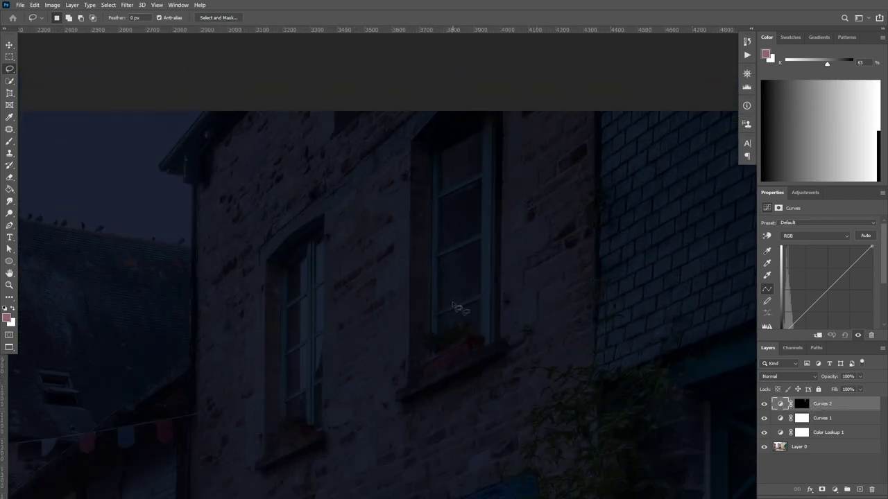
{"action": "scroll", "coordinate": [455, 147], "scroll_direction": "up", "scroll_amount": 1}
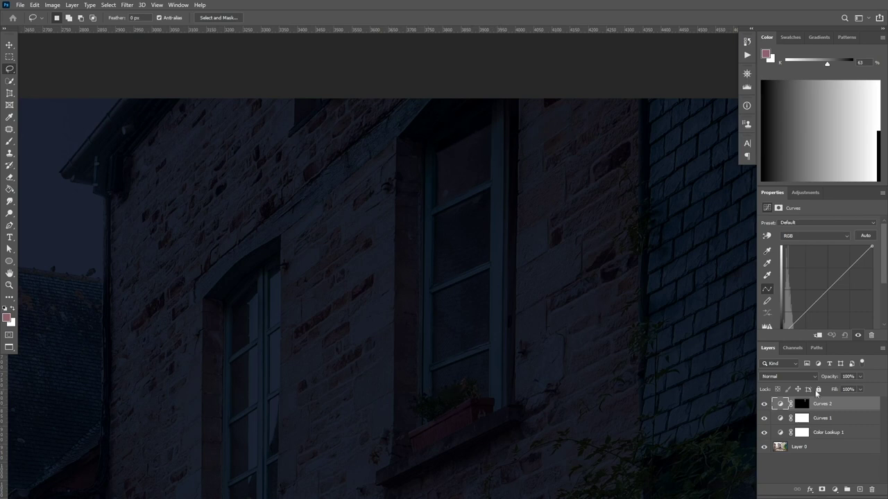
{"action": "scroll", "coordinate": [845, 286], "scroll_direction": "down", "scroll_amount": 2}
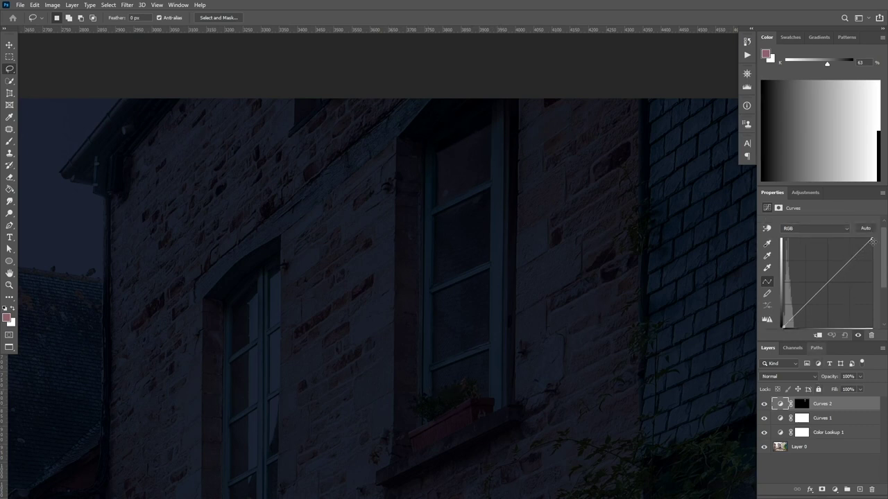
{"action": "left_click_drag", "start_coordinate": [872, 240], "coordinate": [806, 238]}
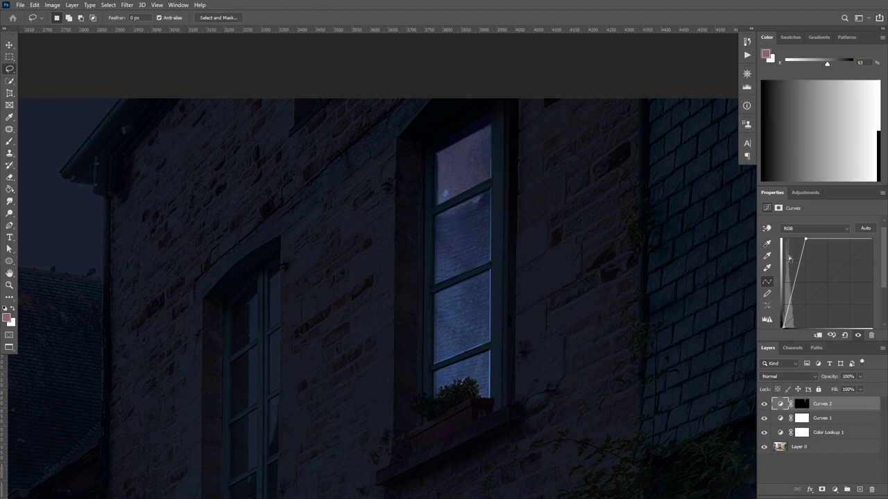
Add a Color Balance adjustment clipped to Curves 2, then duplicate it and clip the copy as well
{"action": "left_click", "coordinate": [833, 490]}
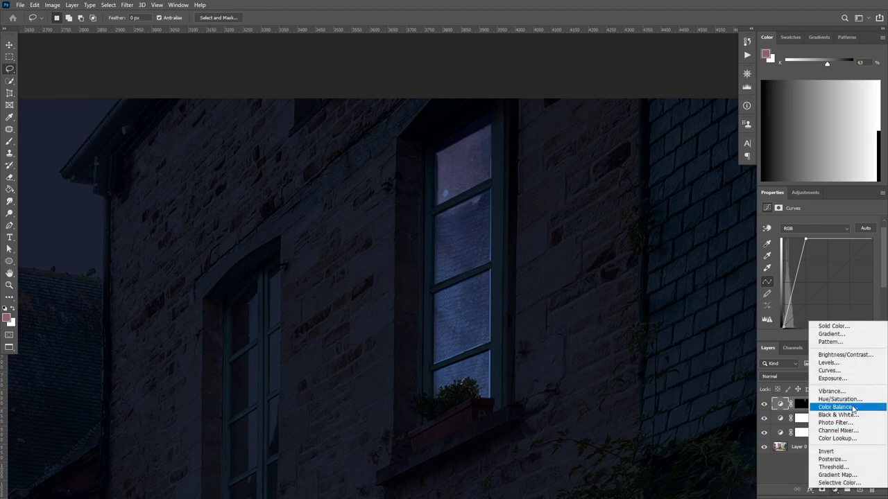
{"action": "left_click", "coordinate": [853, 408]}
{"action": "left_click", "coordinate": [838, 408], "text": "alt"}
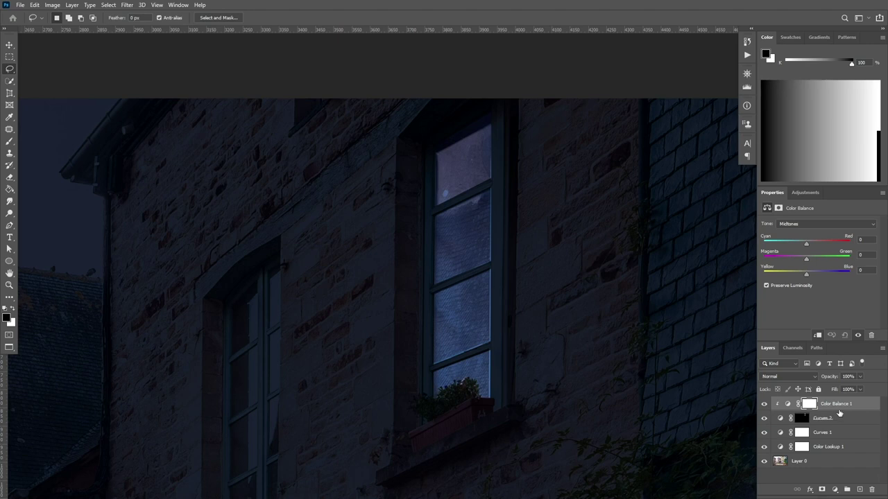
{"action": "key", "text": "ctrl+j"}
{"action": "left_click", "coordinate": [839, 411], "text": "alt"}
Set the blend mode of the original Color Balance 1 layer to Color
{"action": "left_click", "coordinate": [831, 419]}
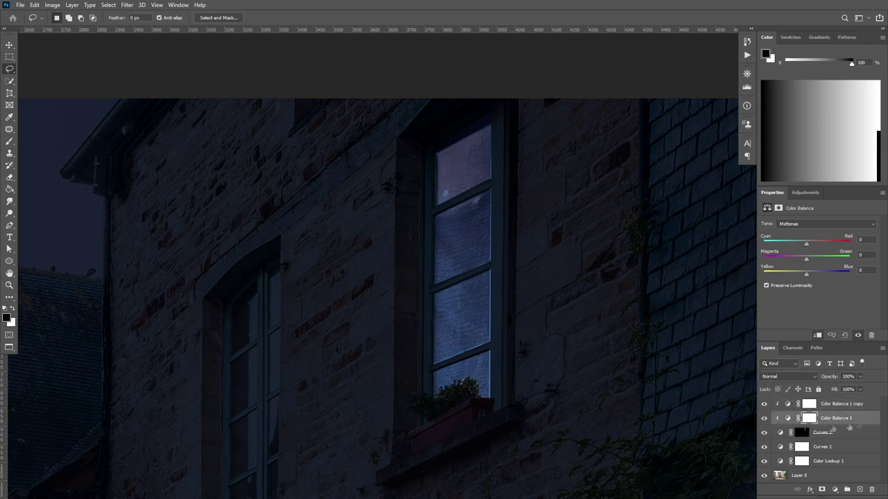
{"action": "left_click", "coordinate": [784, 378]}
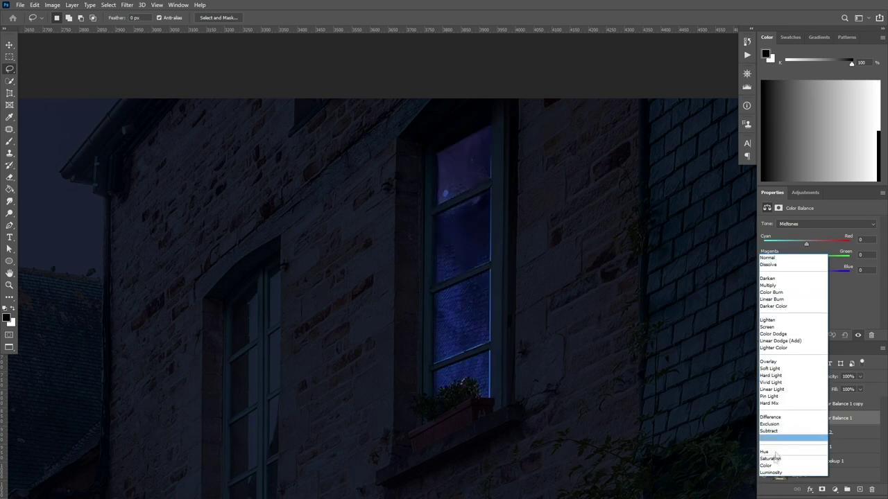
{"action": "left_click", "coordinate": [773, 466]}
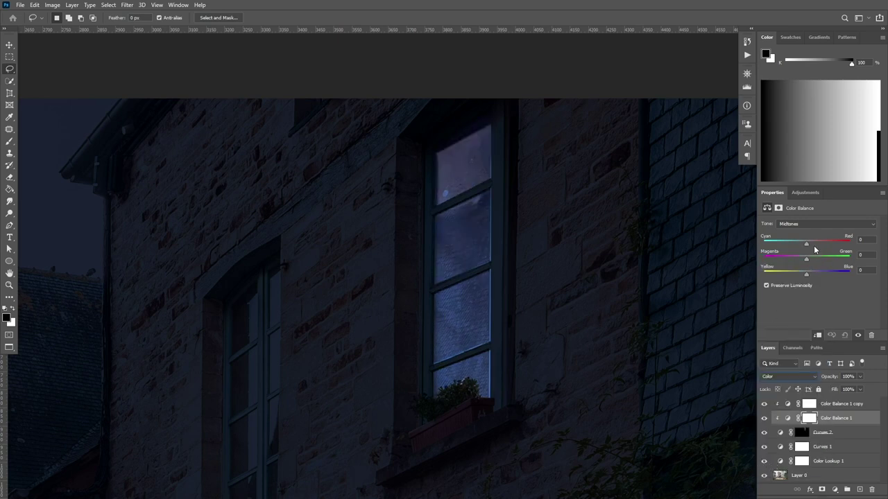
Shift Color Balance 1 toward red in the shadows, highlights and midtones, setting the midtones' Cyan–Red value to +44
{"action": "left_click_drag", "start_coordinate": [807, 244], "coordinate": [832, 245]}
{"action": "left_click", "coordinate": [825, 224]}
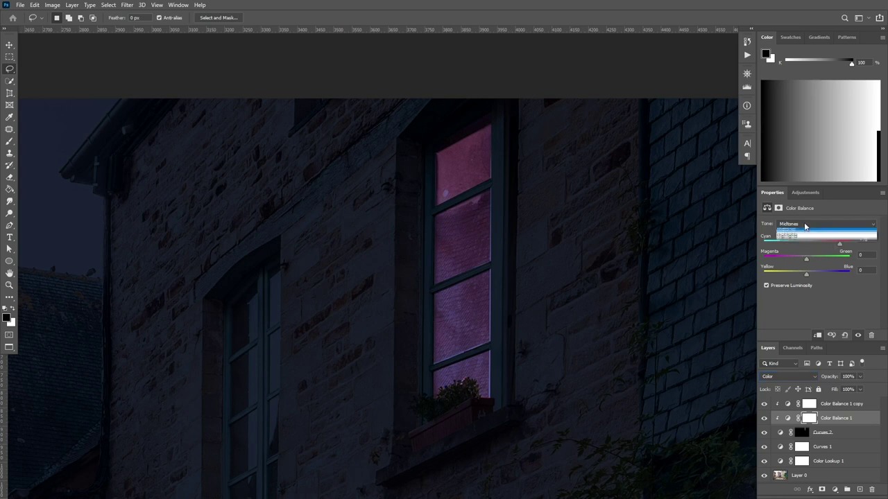
{"action": "left_click", "coordinate": [830, 244]}
{"action": "left_click", "coordinate": [825, 225]}
{"action": "left_click", "coordinate": [829, 229]}
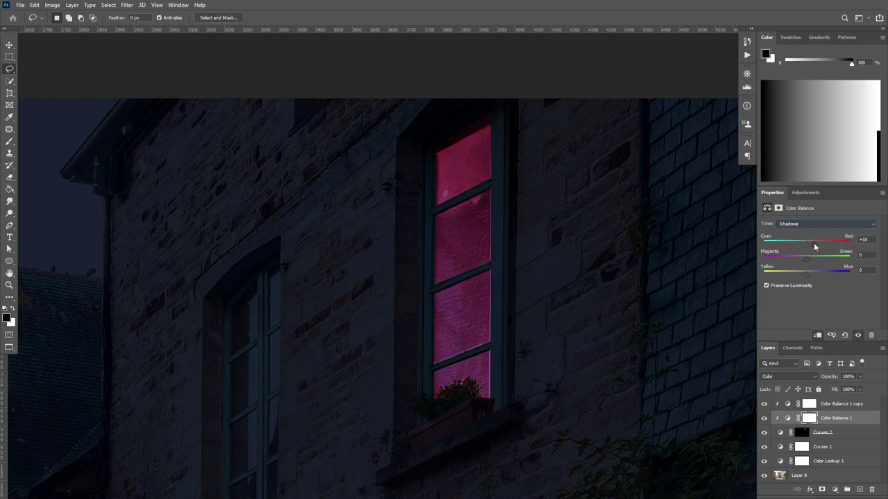
{"action": "left_click", "coordinate": [825, 224]}
{"action": "left_click", "coordinate": [810, 239]}
{"action": "left_click", "coordinate": [826, 224]}
{"action": "left_click", "coordinate": [832, 244]}
{"action": "left_click_drag", "start_coordinate": [831, 241], "coordinate": [832, 241]}
Set the blend mode of the Color Balance 1 copy layer to Screen
{"action": "left_click", "coordinate": [841, 404]}
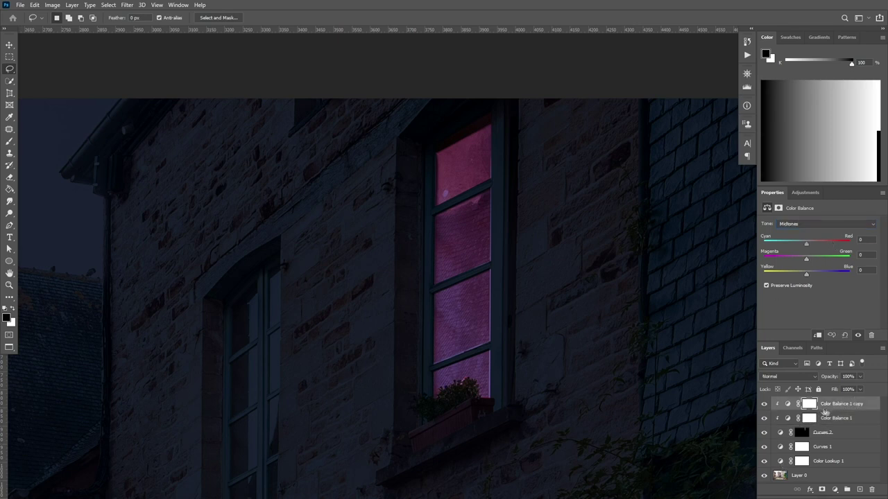
{"action": "left_click", "coordinate": [797, 377]}
{"action": "left_click", "coordinate": [787, 333]}
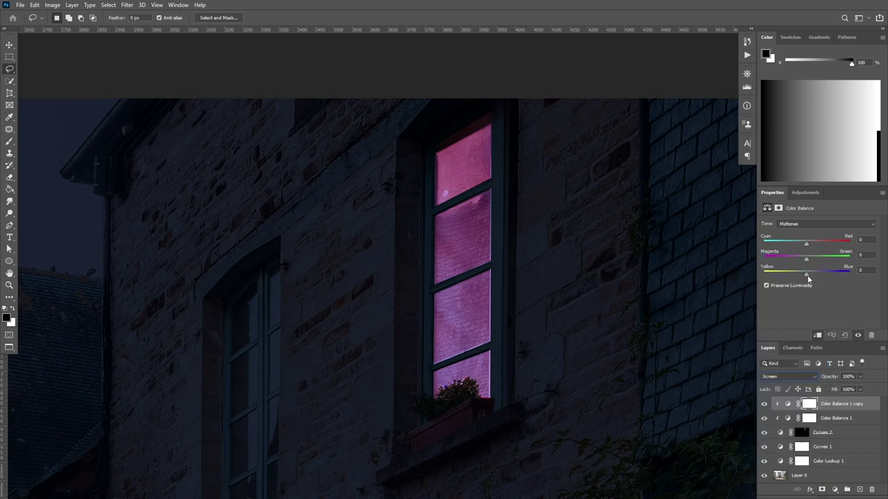
Shift the Color Balance 1 copy toward yellow, to -65 in the midtones and -76 in the highlights
{"action": "left_click_drag", "start_coordinate": [807, 276], "coordinate": [777, 276]}
{"action": "left_click", "coordinate": [790, 223]}
{"action": "left_click", "coordinate": [790, 242]}
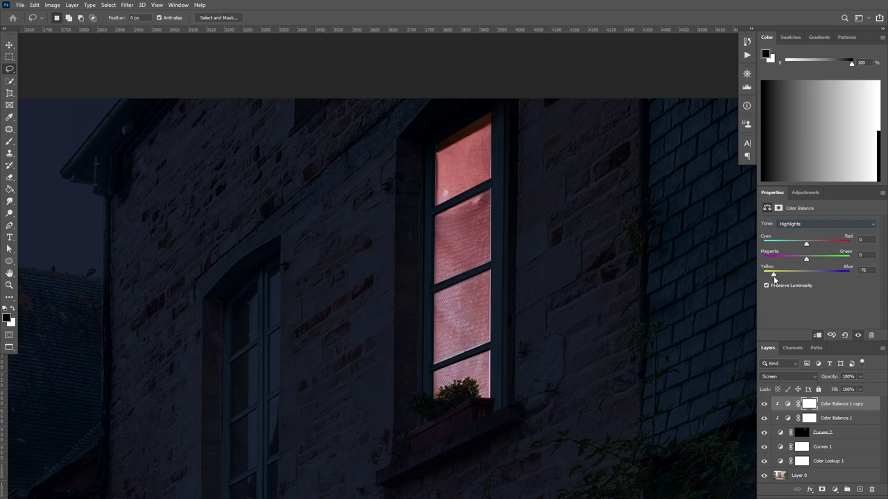
{"action": "left_click", "coordinate": [816, 224]}
{"action": "left_click", "coordinate": [791, 234]}
Hide the Color Balance 1 copy layer and make the layer mask of Color Balance 1 active
{"action": "left_click", "coordinate": [845, 420]}
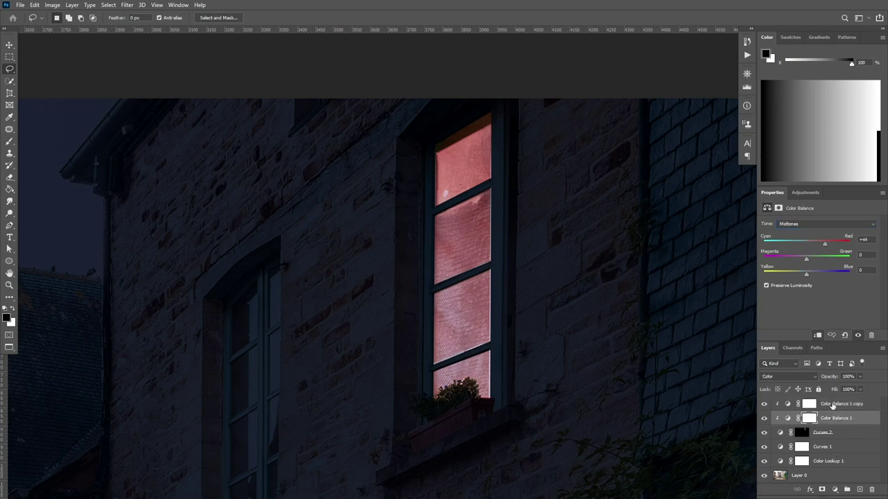
{"action": "left_click", "coordinate": [764, 404]}
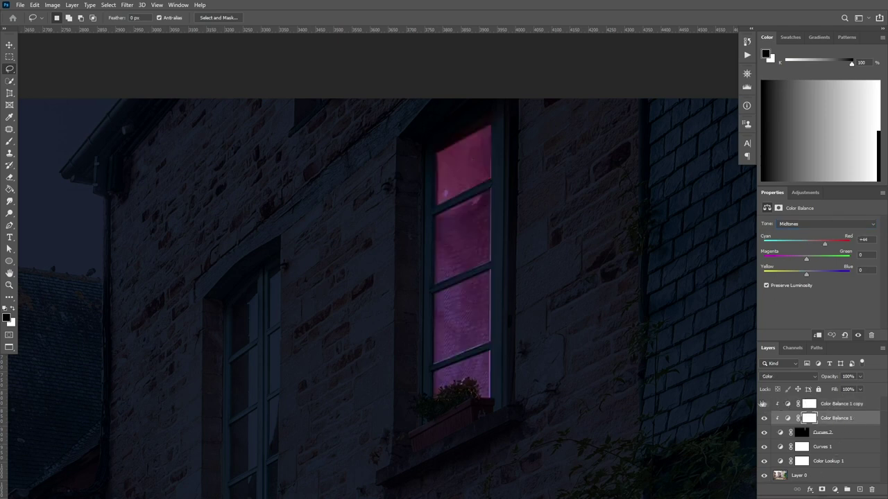
{"action": "left_click", "coordinate": [823, 405]}
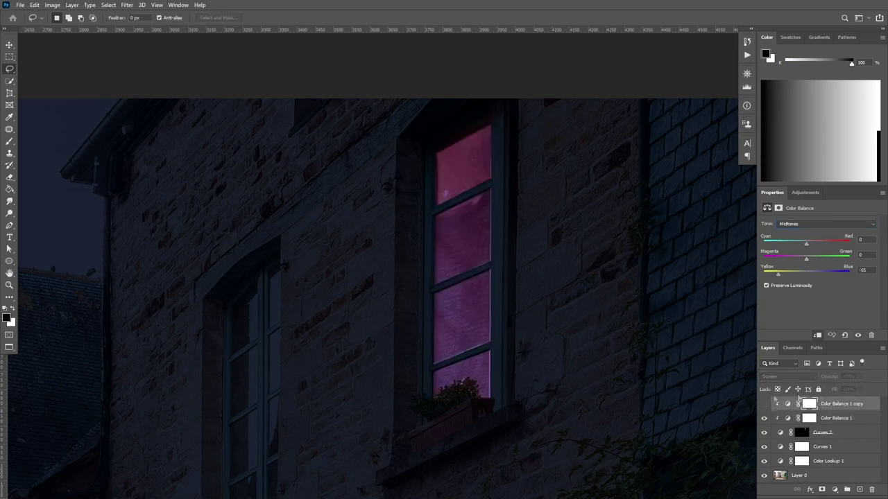
{"action": "left_click", "coordinate": [841, 421]}
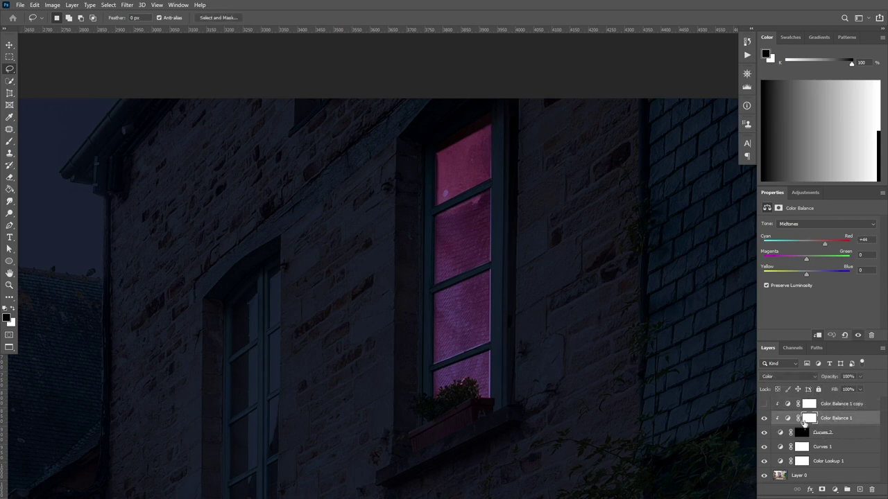
{"action": "left_click", "coordinate": [806, 418]}
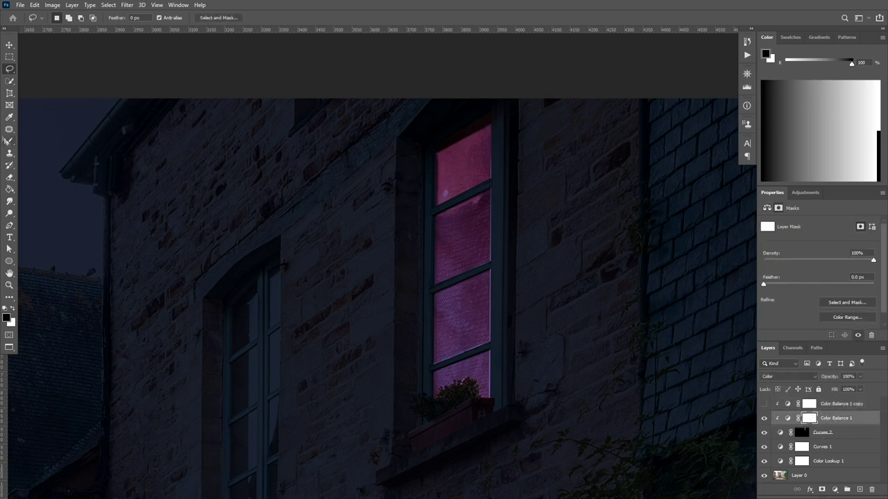
Paint softly with a black brush at 5% flow on the Color Balance 1 mask around the window's edges
{"action": "left_click", "coordinate": [9, 141]}
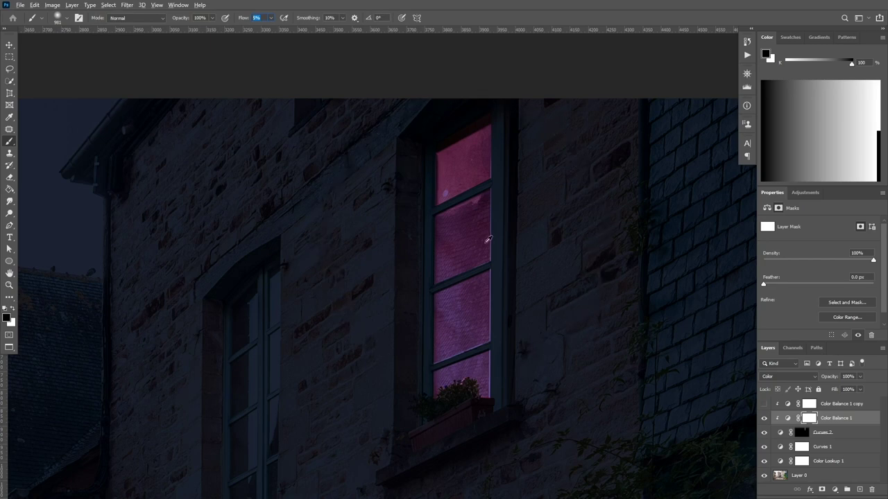
{"action": "left_click_drag", "start_coordinate": [459, 228], "coordinate": [404, 242]}
{"action": "left_click_drag", "start_coordinate": [476, 174], "coordinate": [444, 177]}
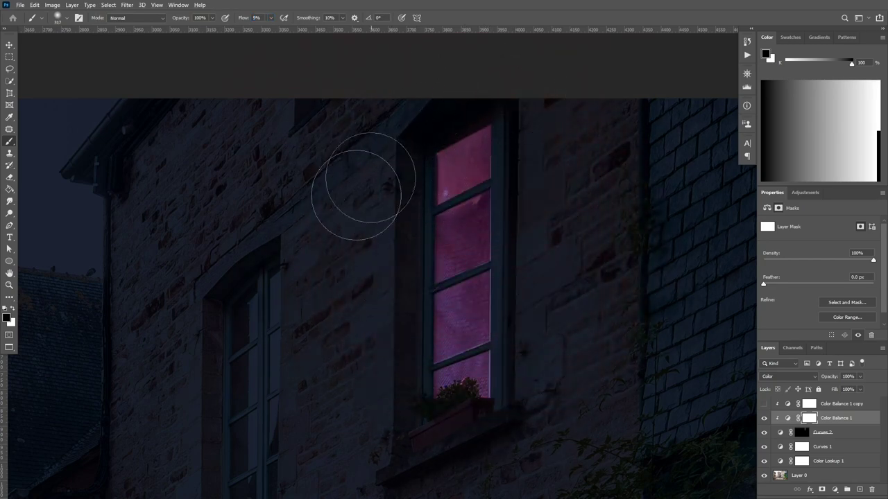
{"action": "left_click_drag", "start_coordinate": [435, 162], "coordinate": [412, 173]}
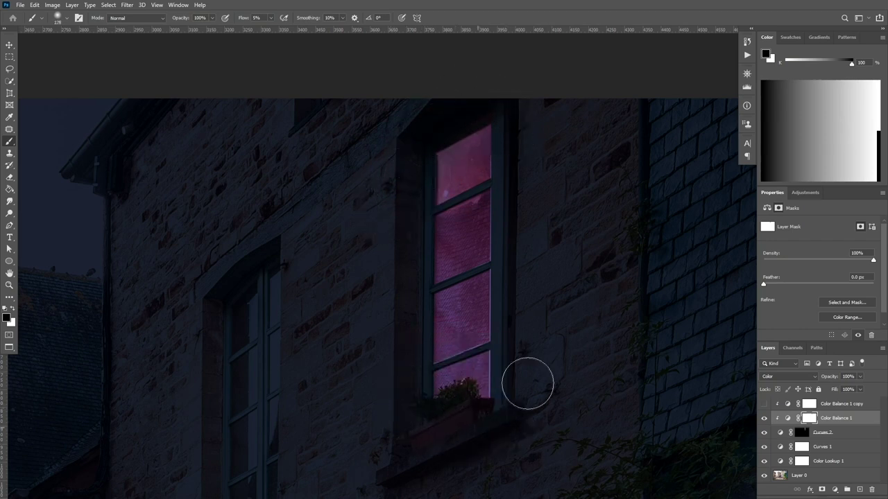
{"action": "mouse_move", "coordinate": [504, 394]}
{"action": "left_mouse_down"}
{"action": "mouse_move", "coordinate": [505, 367]}
{"action": "mouse_move", "coordinate": [499, 394]}
{"action": "left_mouse_up"}
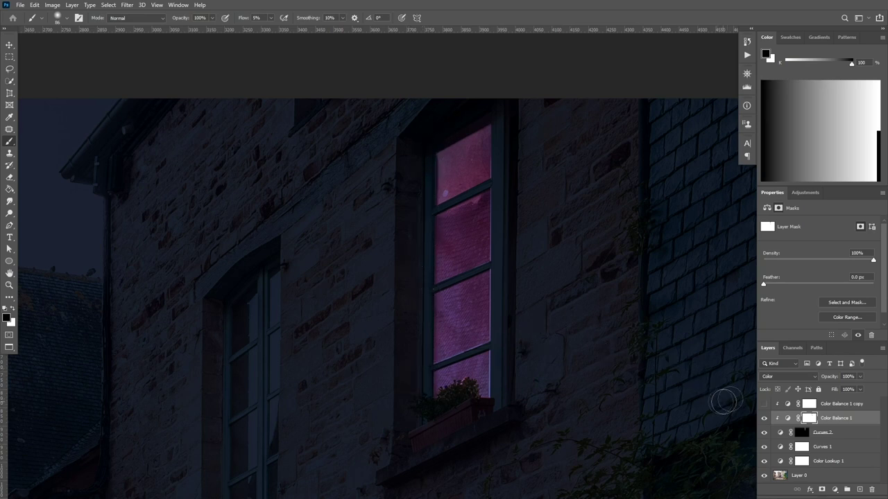
Show the Color Balance 1 copy layer again and fill its layer mask with black at 100% opacity
{"action": "left_click", "coordinate": [764, 404]}
{"action": "left_click", "coordinate": [803, 405]}
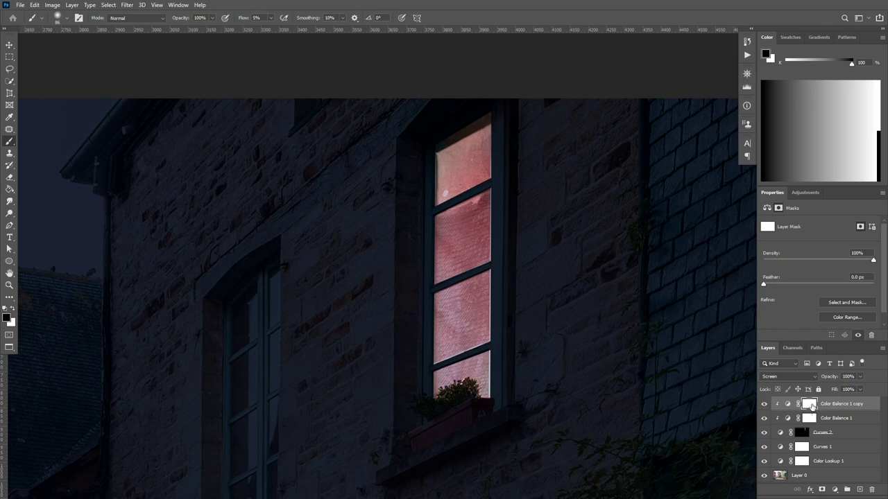
{"action": "key", "text": "shift+BackSpace"}
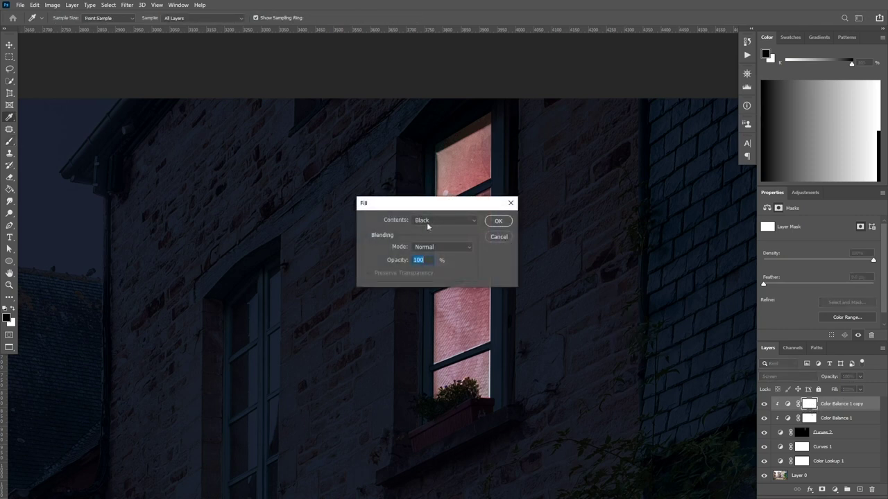
{"action": "left_click", "coordinate": [508, 221]}
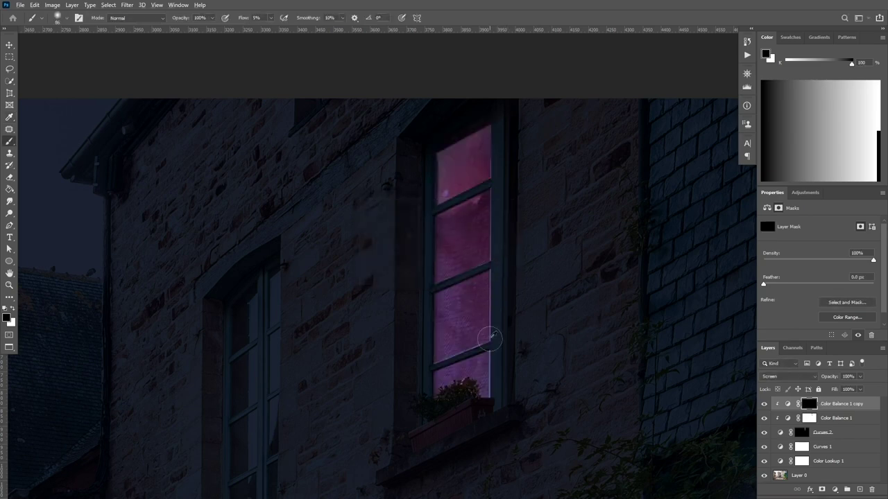
Paint white at 75% flow on the Color Balance 1 copy mask to reveal its effect over the lower window panes
{"action": "scroll", "coordinate": [303, 337], "scroll_direction": "down", "scroll_amount": 2}
{"action": "scroll", "coordinate": [303, 336], "scroll_direction": "up", "scroll_amount": 1}
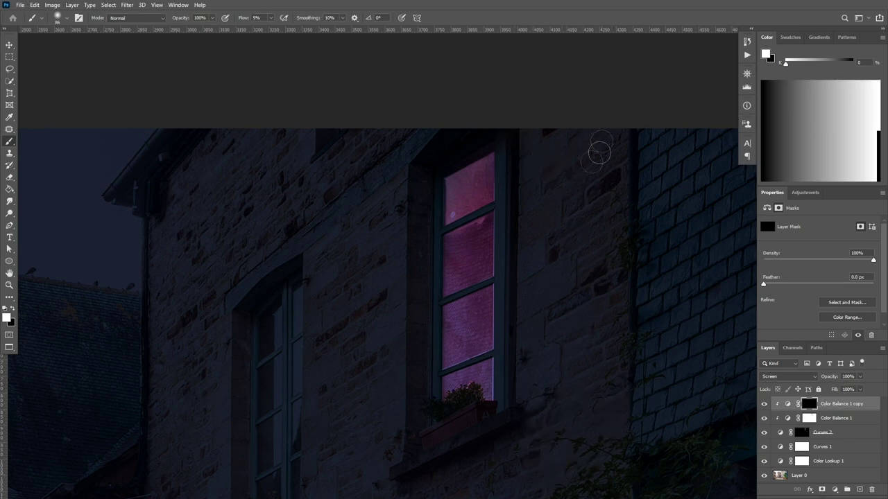
{"action": "left_click", "coordinate": [272, 18]}
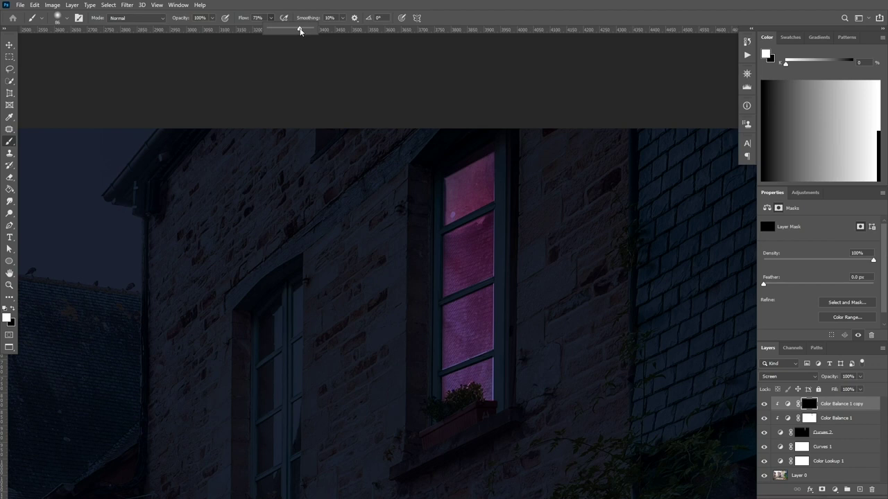
{"action": "left_click", "coordinate": [472, 273]}
{"action": "mouse_move", "coordinate": [455, 281]}
{"action": "left_mouse_down"}
{"action": "mouse_move", "coordinate": [485, 260]}
{"action": "mouse_move", "coordinate": [513, 264]}
{"action": "left_mouse_up"}
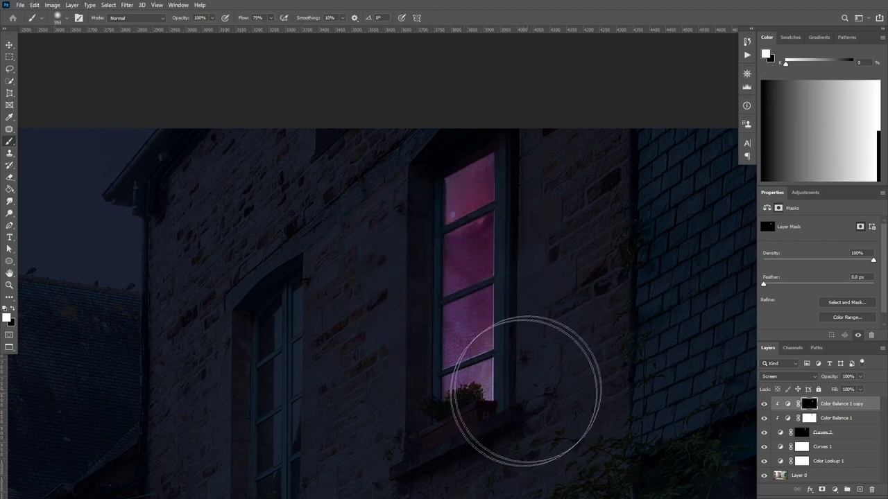
{"action": "mouse_move", "coordinate": [554, 334]}
{"action": "left_mouse_down"}
{"action": "mouse_move", "coordinate": [521, 400]}
{"action": "mouse_move", "coordinate": [554, 324]}
{"action": "mouse_move", "coordinate": [553, 336]}
{"action": "mouse_move", "coordinate": [559, 292]}
{"action": "mouse_move", "coordinate": [524, 386]}
{"action": "left_mouse_up"}
{"action": "mouse_move", "coordinate": [624, 392]}
{"action": "left_mouse_down"}
{"action": "mouse_move", "coordinate": [609, 389]}
{"action": "mouse_move", "coordinate": [618, 368]}
{"action": "mouse_move", "coordinate": [610, 406]}
{"action": "mouse_move", "coordinate": [644, 402]}
{"action": "mouse_move", "coordinate": [649, 370]}
{"action": "mouse_move", "coordinate": [562, 365]}
{"action": "mouse_move", "coordinate": [604, 403]}
{"action": "left_mouse_up"}
{"action": "left_click_drag", "start_coordinate": [555, 368], "coordinate": [542, 375]}
{"action": "scroll", "coordinate": [542, 375], "scroll_direction": "down", "scroll_amount": 3}
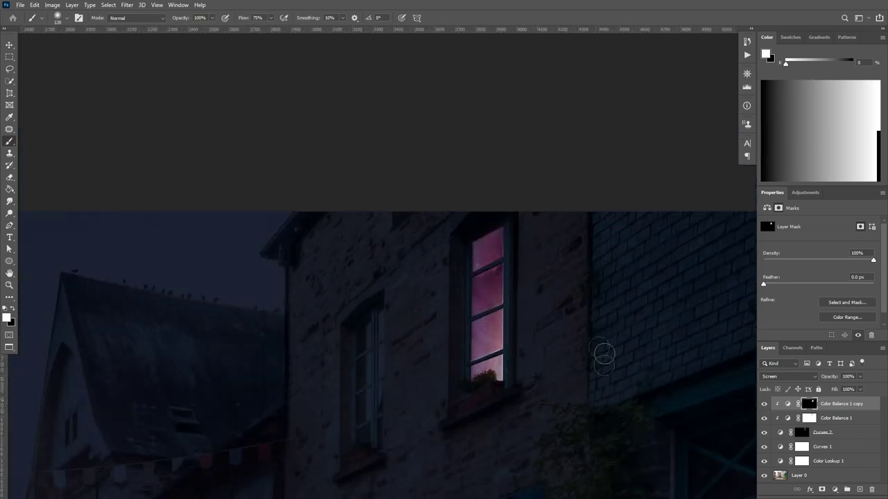
{"action": "scroll", "coordinate": [543, 324], "scroll_direction": "up", "scroll_amount": 3}
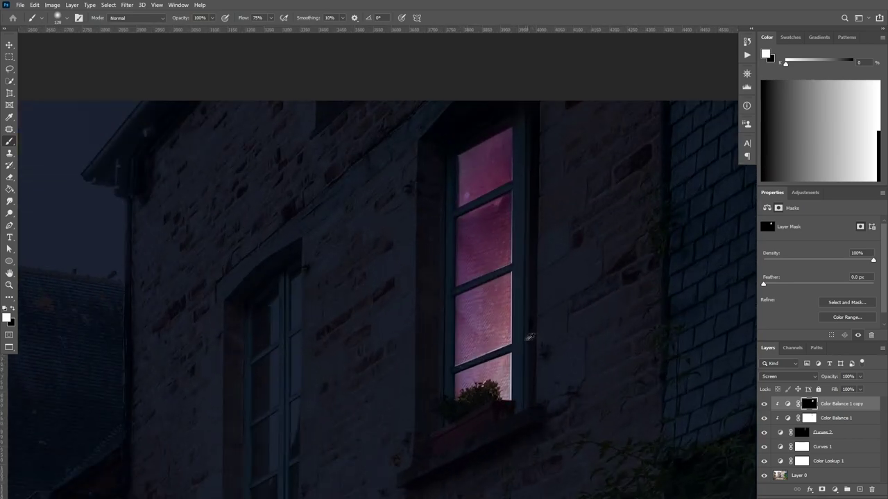
{"action": "scroll", "coordinate": [541, 328], "scroll_direction": "down", "scroll_amount": 2}
{"action": "scroll", "coordinate": [541, 328], "scroll_direction": "up", "scroll_amount": 3}
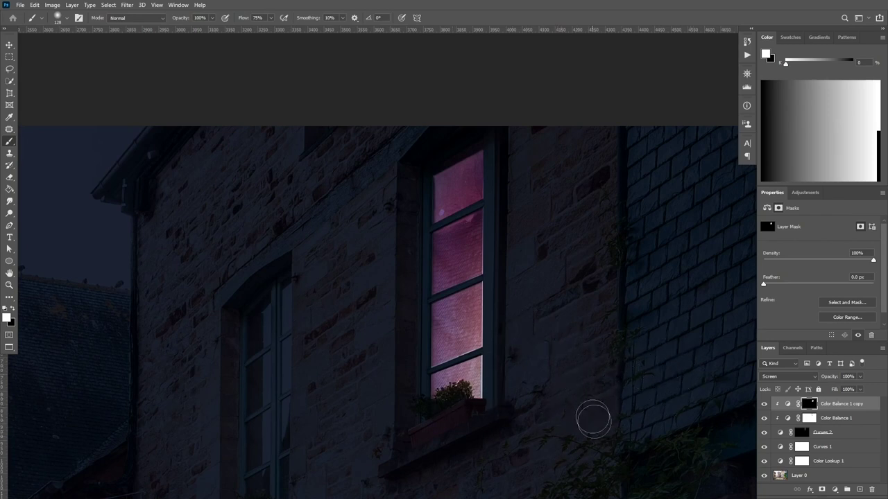
{"action": "scroll", "coordinate": [545, 340], "scroll_direction": "down", "scroll_amount": 2}
{"action": "scroll", "coordinate": [511, 380], "scroll_direction": "up", "scroll_amount": 2}
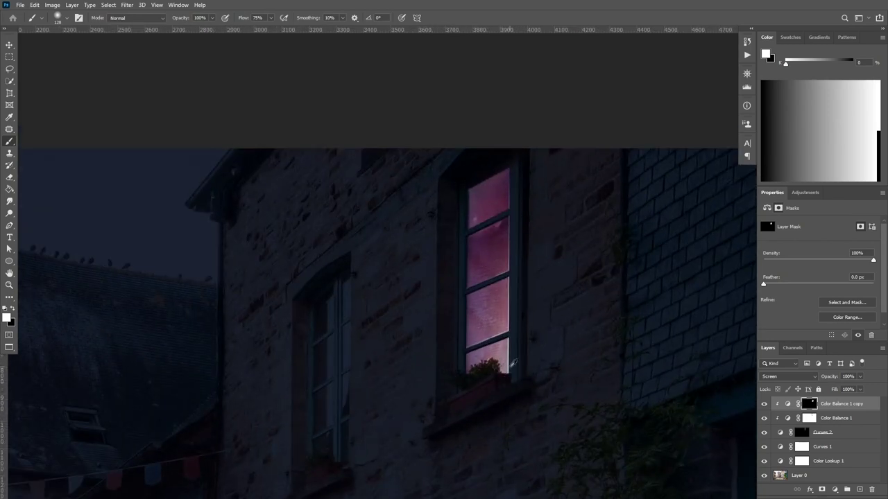
Add a clipped Hue/Saturation adjustment above the Color Balance 1 copy in Color blend mode with Hue +31 and Saturation +21
{"action": "left_click", "coordinate": [837, 493]}
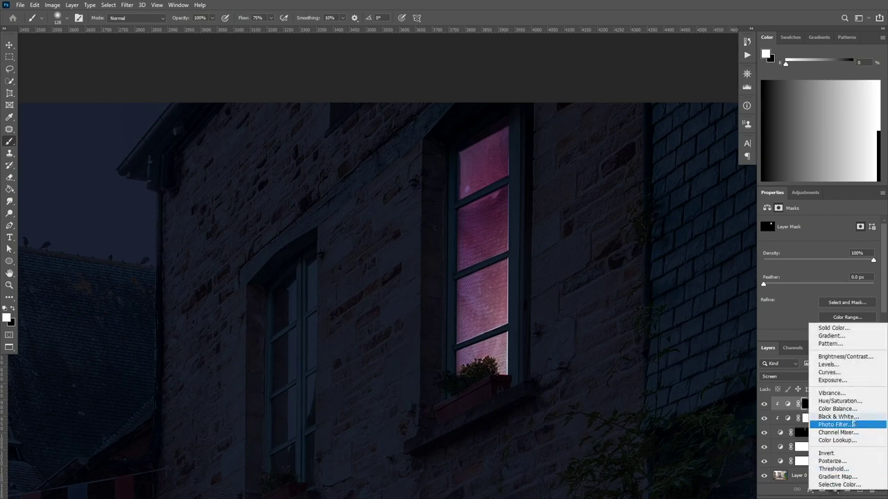
{"action": "left_click", "coordinate": [807, 343]}
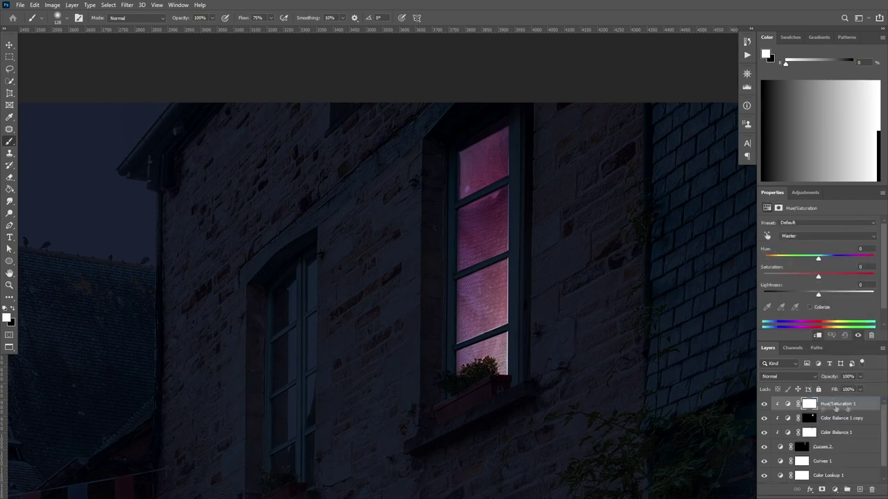
{"action": "left_click", "coordinate": [791, 379]}
{"action": "left_click", "coordinate": [784, 466]}
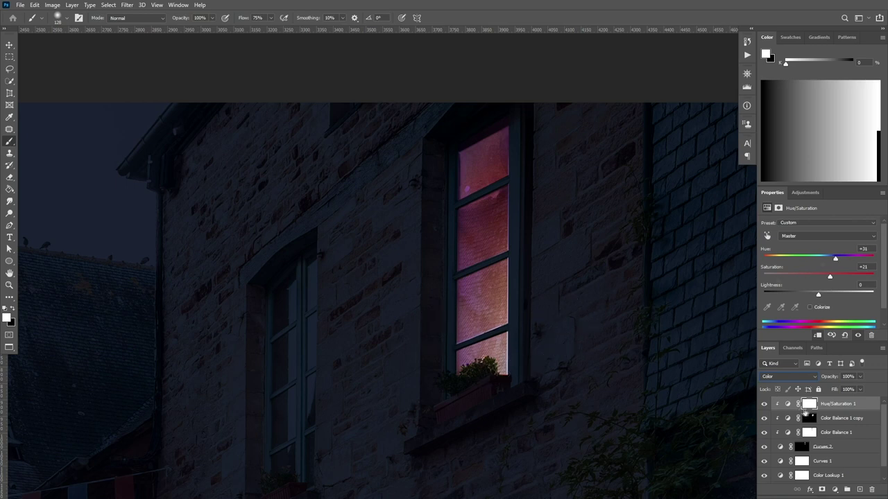
Set the Color Balance 1 copy's midtone Cyan–Red value to +43 and check the window within the whole image
{"action": "left_click", "coordinate": [825, 419]}
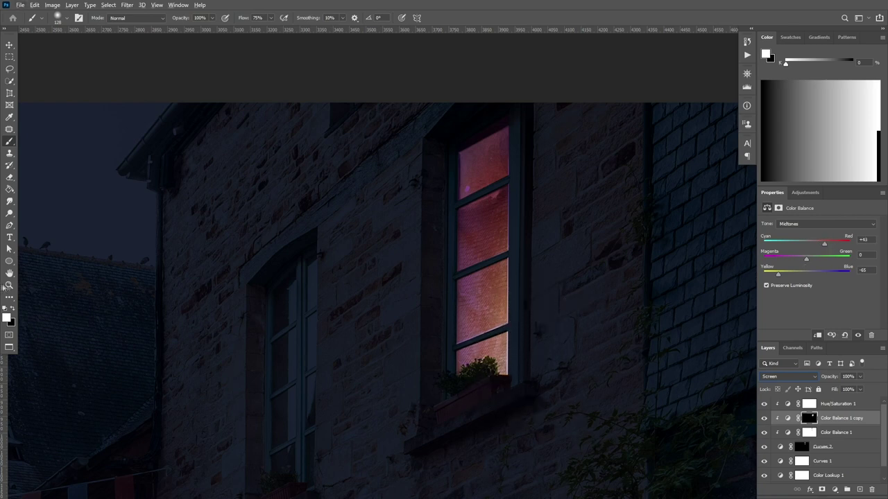
{"action": "key", "text": "z"}
{"action": "left_click", "coordinate": [462, 268], "text": "alt"}
{"action": "left_click", "coordinate": [452, 273], "text": "alt"}
{"action": "left_click_drag", "start_coordinate": [451, 274], "coordinate": [477, 272]}
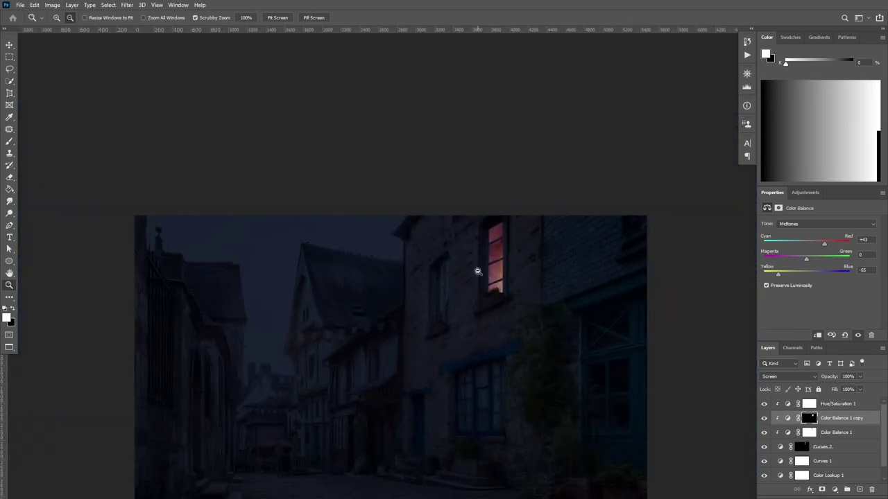
{"action": "left_click_drag", "start_coordinate": [487, 227], "coordinate": [629, 370]}
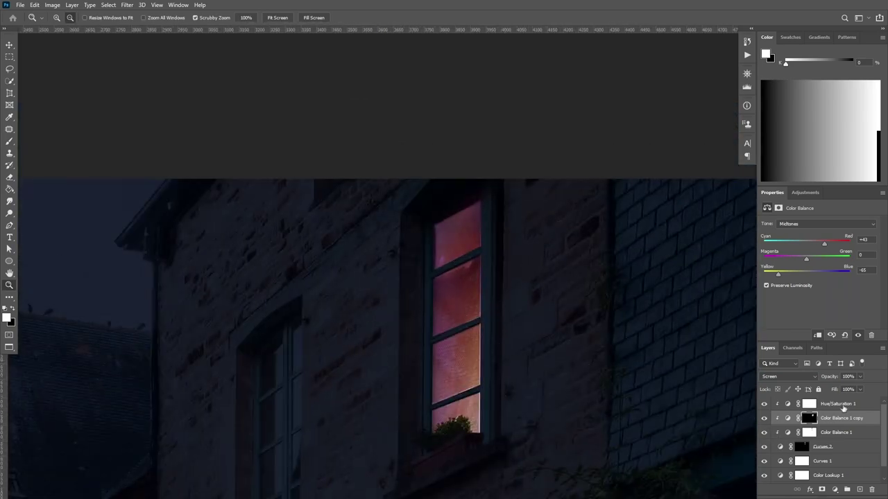
Add a new layer above Hue/Saturation 1 and paint a soft glow over the window in a sampled red at 5% flow
{"action": "left_click", "coordinate": [859, 489]}
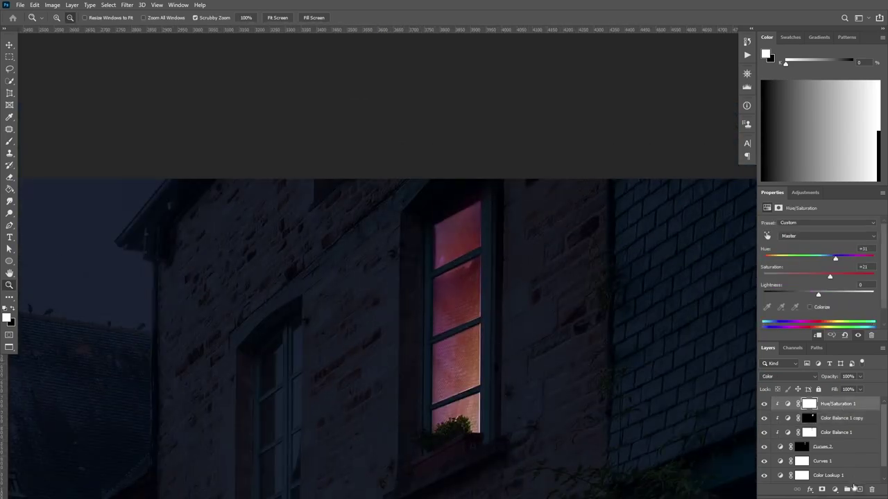
{"action": "left_click", "coordinate": [9, 141]}
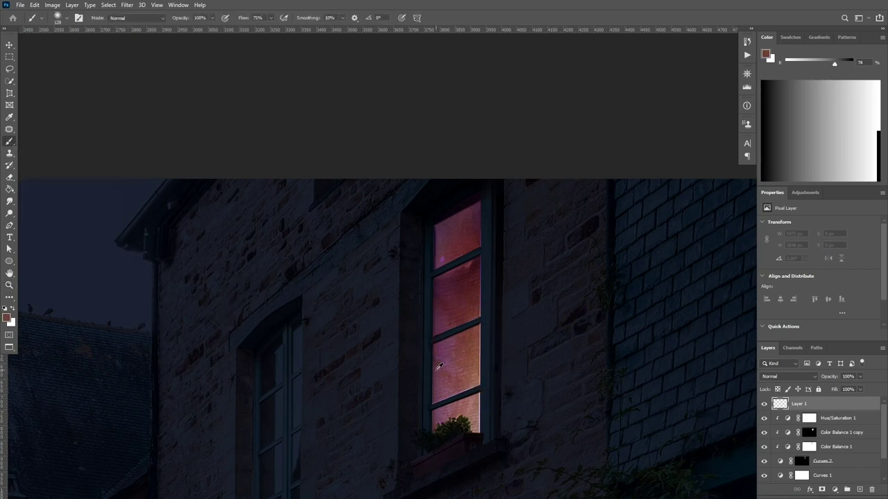
{"action": "left_click_drag", "start_coordinate": [436, 353], "coordinate": [462, 351]}
{"action": "type", "text": "5"}
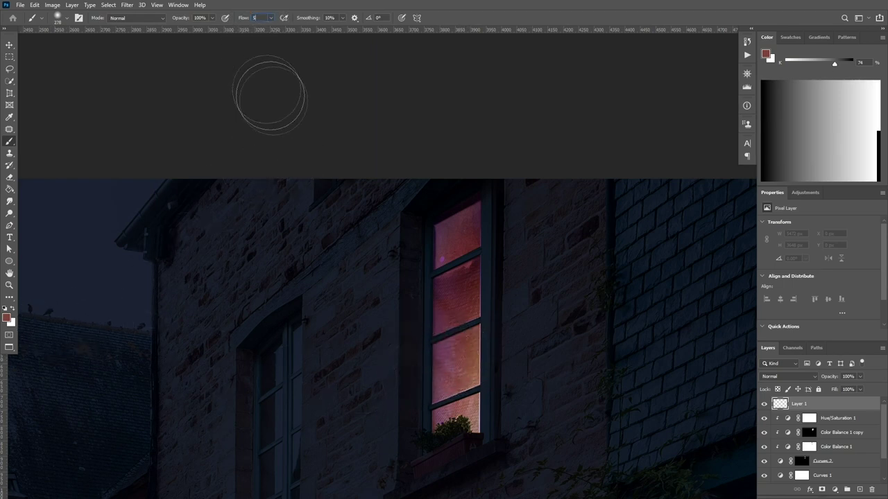
{"action": "mouse_move", "coordinate": [458, 411]}
{"action": "left_mouse_down"}
{"action": "mouse_move", "coordinate": [448, 364]}
{"action": "mouse_move", "coordinate": [466, 345]}
{"action": "mouse_move", "coordinate": [447, 308]}
{"action": "mouse_move", "coordinate": [457, 221]}
{"action": "mouse_move", "coordinate": [466, 222]}
{"action": "mouse_move", "coordinate": [436, 240]}
{"action": "left_mouse_up"}
{"action": "scroll", "coordinate": [510, 268], "scroll_direction": "down", "scroll_amount": 2}
{"action": "scroll", "coordinate": [496, 285], "scroll_direction": "down", "scroll_amount": 1}
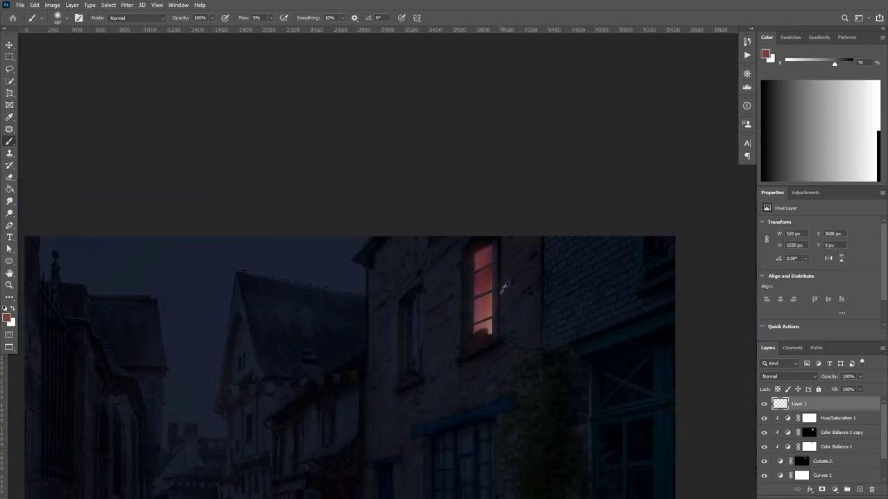
{"action": "scroll", "coordinate": [495, 284], "scroll_direction": "up", "scroll_amount": 1}
{"action": "scroll", "coordinate": [499, 291], "scroll_direction": "down", "scroll_amount": 3}
{"action": "scroll", "coordinate": [506, 325], "scroll_direction": "up", "scroll_amount": 1}
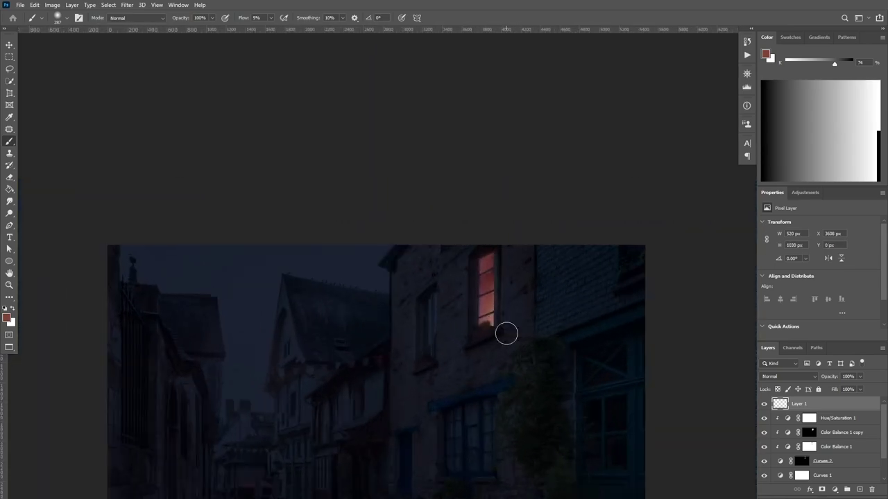
Load the Curves 2 layer mask as a selection of the lit upper window's panes
{"action": "scroll", "coordinate": [495, 303], "scroll_direction": "down", "scroll_amount": 3}
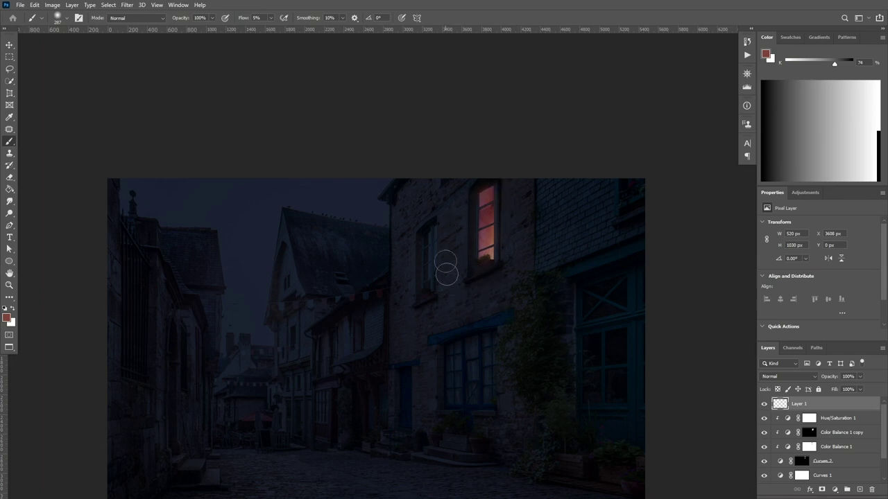
{"action": "scroll", "coordinate": [493, 276], "scroll_direction": "down", "scroll_amount": 1}
{"action": "scroll", "coordinate": [488, 295], "scroll_direction": "down", "scroll_amount": 1}
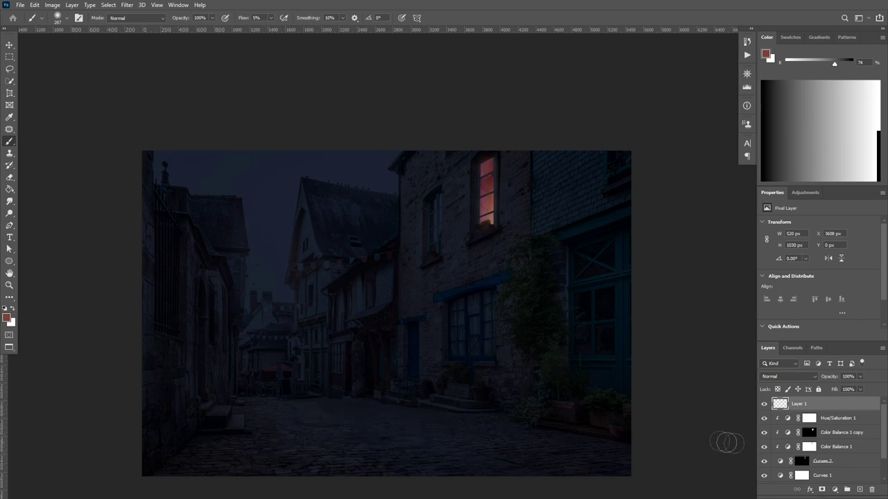
{"action": "left_click", "coordinate": [803, 462]}
{"action": "left_click", "coordinate": [803, 462]}
{"action": "key", "text": "d"}
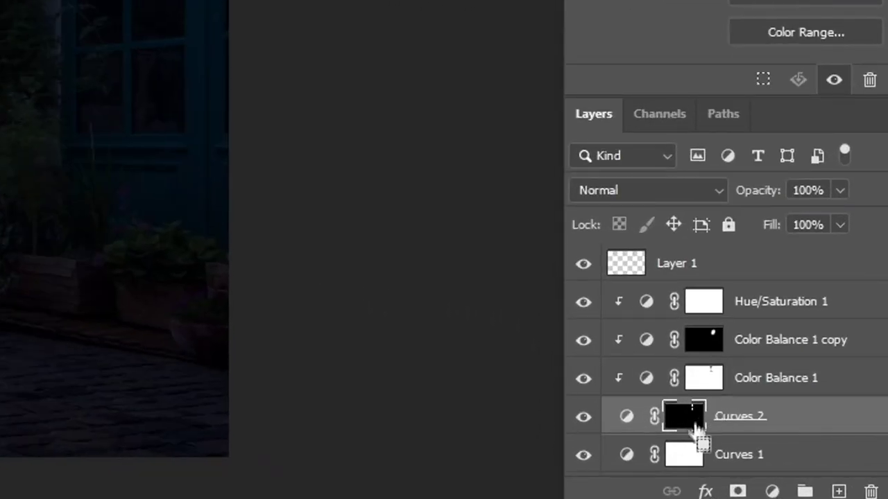
{"action": "left_click", "coordinate": [693, 419], "text": "ctrl"}
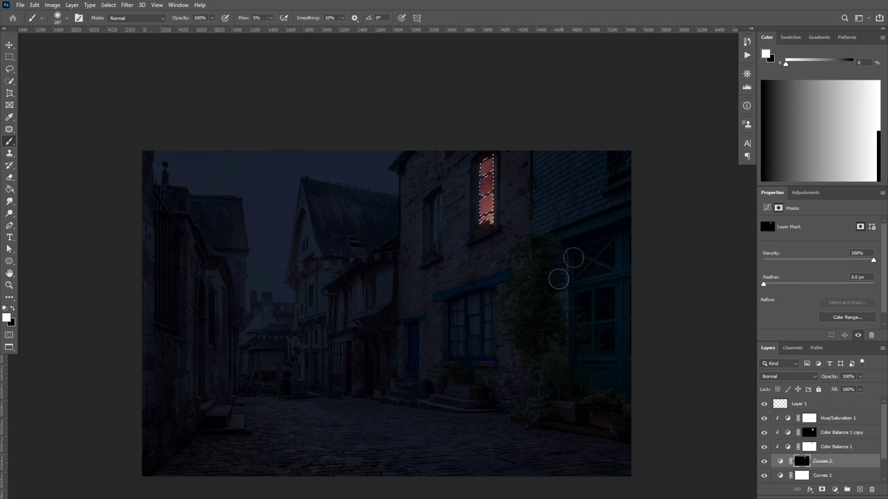
{"action": "scroll", "coordinate": [529, 134], "scroll_direction": "up", "scroll_amount": 4}
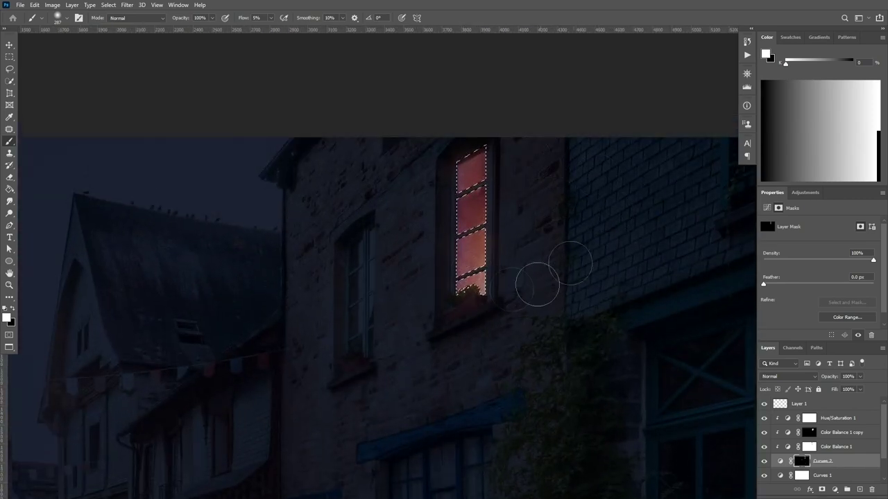
Transform the window-pane selection, moving it onto the cobblestones and distorting it into a flat, elongated patch of cast light
{"action": "left_click", "coordinate": [9, 69]}
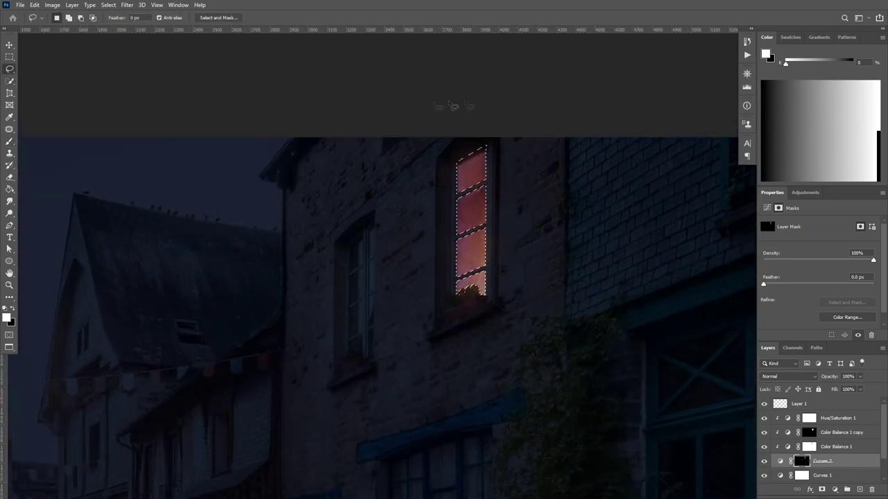
{"action": "scroll", "coordinate": [489, 298], "scroll_direction": "down", "scroll_amount": 2}
{"action": "scroll", "coordinate": [477, 319], "scroll_direction": "down", "scroll_amount": 2}
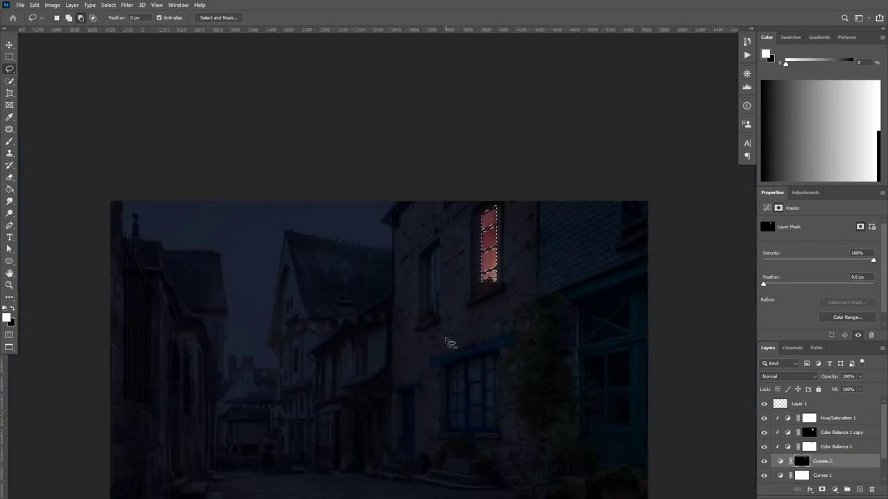
{"action": "scroll", "coordinate": [428, 241], "scroll_direction": "down", "scroll_amount": 1}
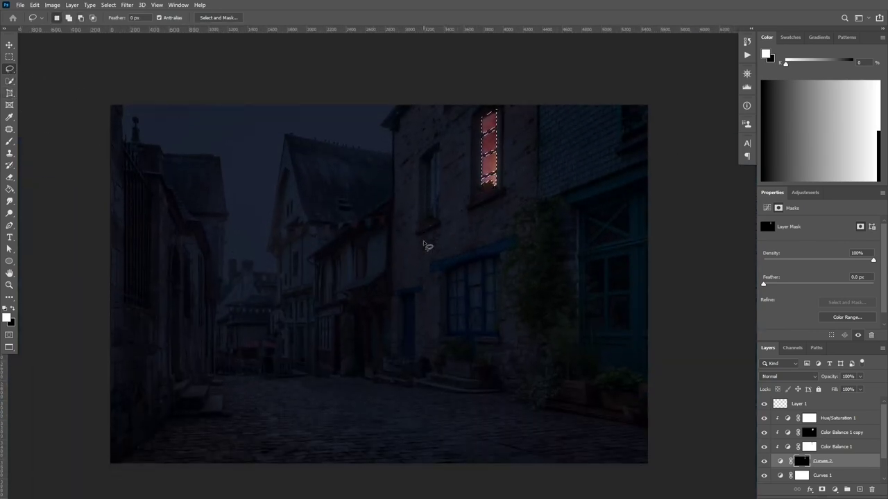
{"action": "right_click", "coordinate": [424, 244]}
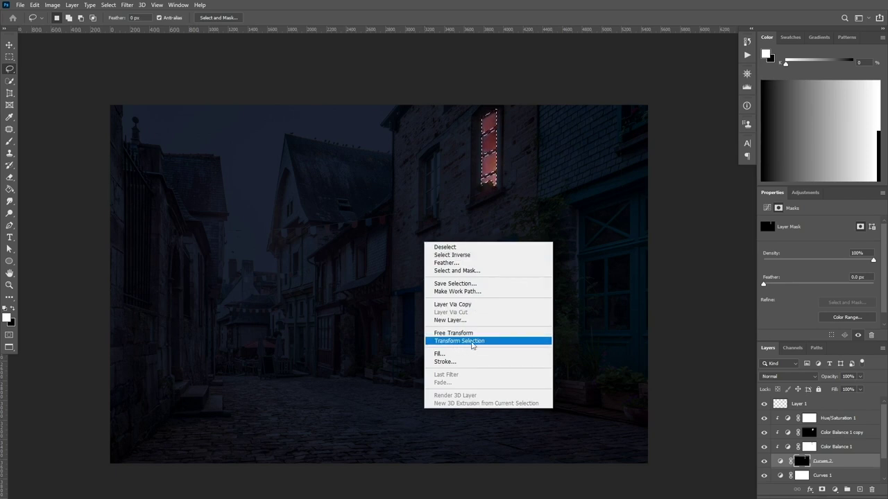
{"action": "left_click", "coordinate": [472, 341]}
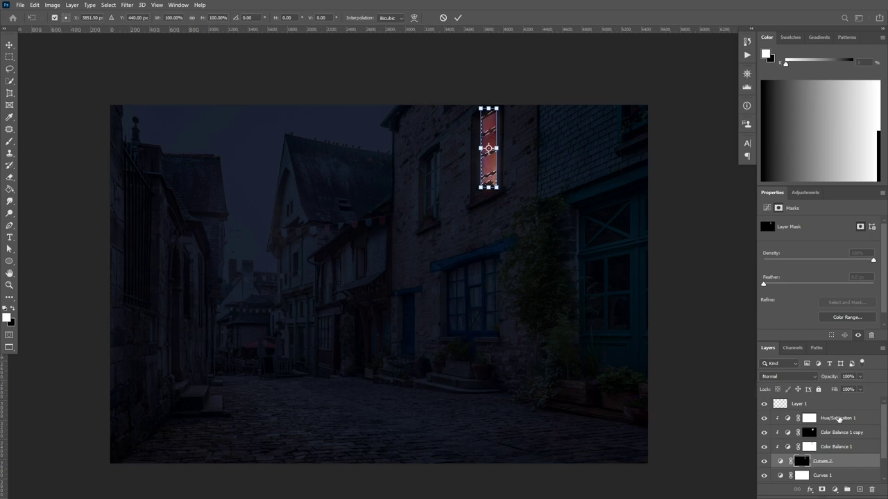
{"action": "left_click_drag", "start_coordinate": [490, 124], "coordinate": [274, 406]}
{"action": "mouse_move", "coordinate": [366, 400]}
{"action": "left_mouse_down"}
{"action": "mouse_move", "coordinate": [317, 418]}
{"action": "mouse_move", "coordinate": [420, 399]}
{"action": "left_mouse_up"}
{"action": "key", "text": "Return"}
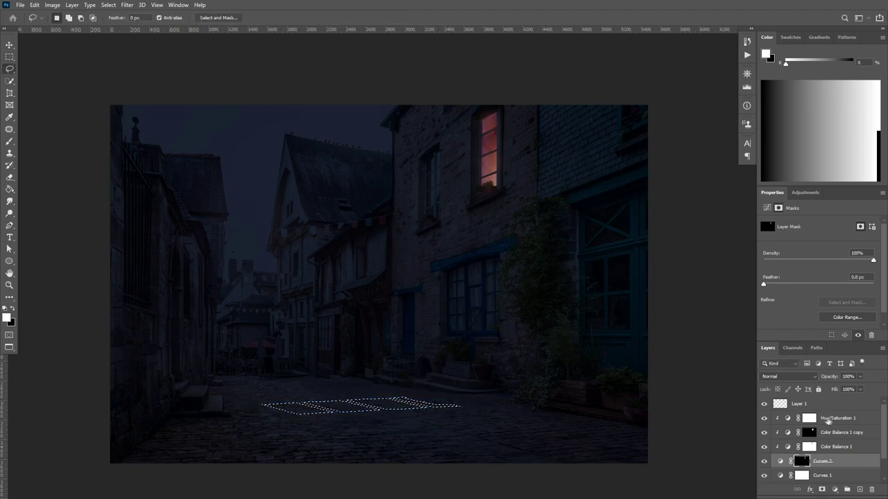
Add a Curves adjustment above Hue/Saturation 1 from the selection and brighten the patch by pulling the RGB white point about halfway inward
{"action": "left_click", "coordinate": [827, 421]}
{"action": "left_click", "coordinate": [835, 490]}
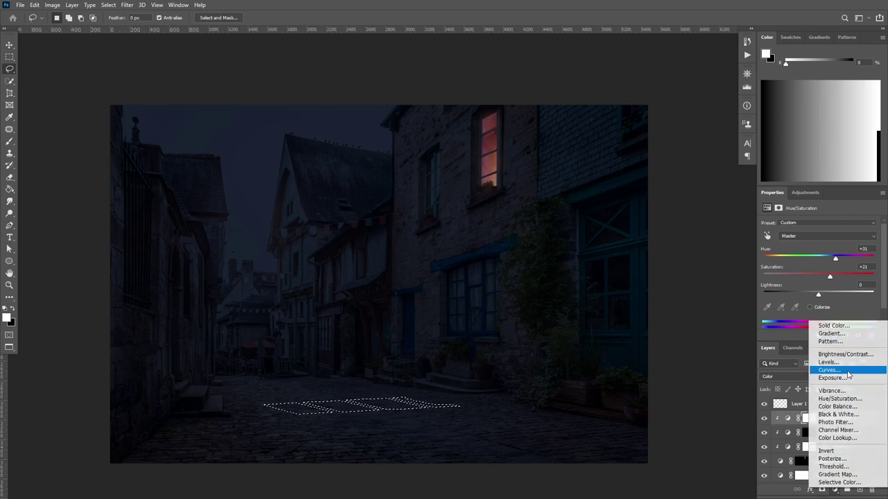
{"action": "left_click", "coordinate": [848, 371]}
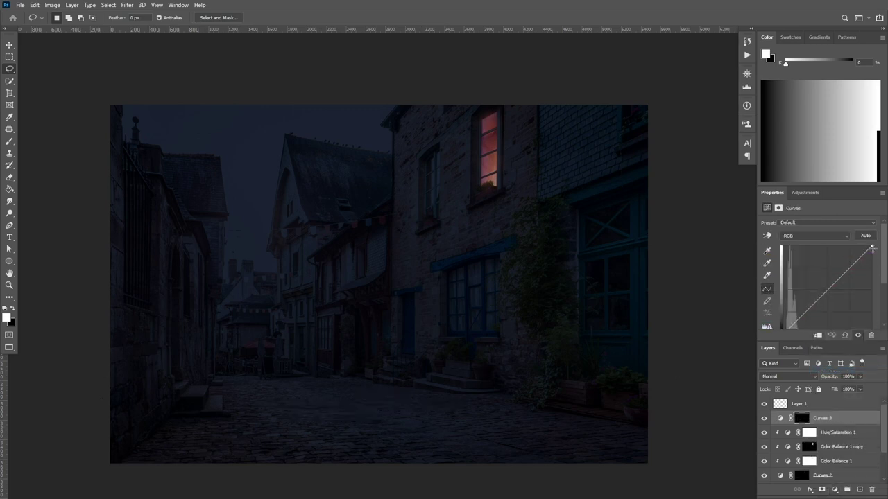
{"action": "left_click_drag", "start_coordinate": [871, 248], "coordinate": [824, 242]}
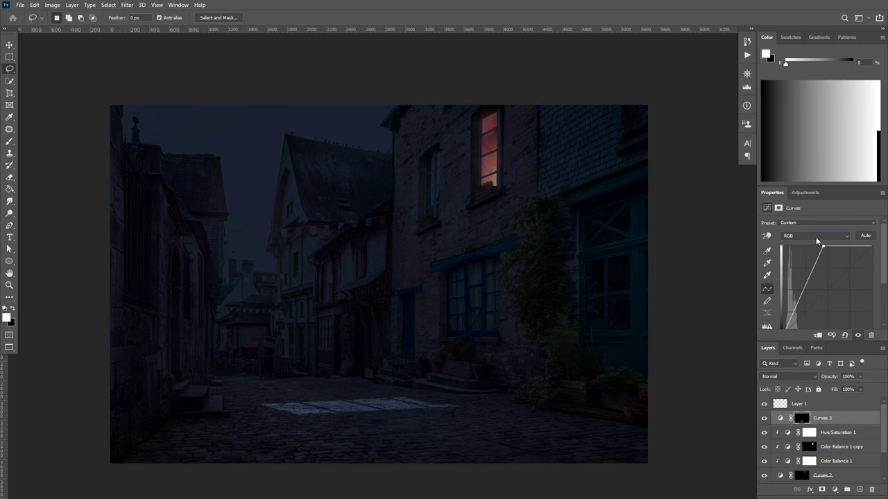
Warm the street patch in Curves 3 by pulling the Red channel's white point inward and lowering the Blue channel's highlights and midtones
{"action": "left_click", "coordinate": [815, 237]}
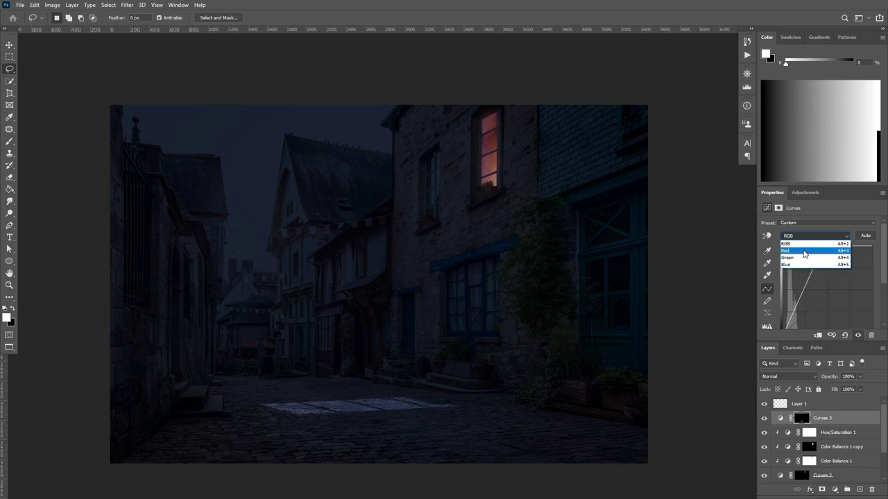
{"action": "left_click", "coordinate": [801, 251]}
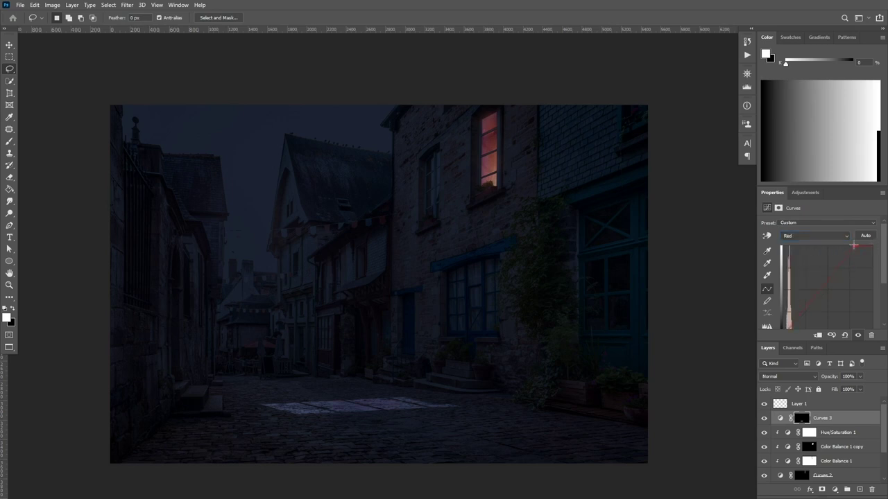
{"action": "left_click", "coordinate": [848, 245]}
{"action": "left_click", "coordinate": [834, 237]}
{"action": "left_click", "coordinate": [825, 264]}
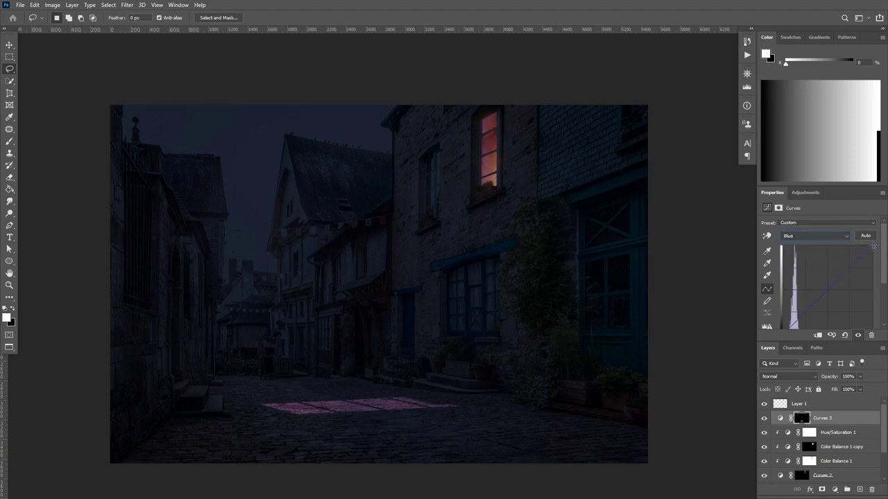
{"action": "mouse_move", "coordinate": [872, 246]}
{"action": "left_mouse_down"}
{"action": "mouse_move", "coordinate": [879, 273]}
{"action": "mouse_move", "coordinate": [880, 258]}
{"action": "mouse_move", "coordinate": [826, 228]}
{"action": "mouse_move", "coordinate": [831, 242]}
{"action": "mouse_move", "coordinate": [856, 235]}
{"action": "mouse_move", "coordinate": [834, 228]}
{"action": "mouse_move", "coordinate": [871, 232]}
{"action": "left_mouse_up"}
{"action": "left_click_drag", "start_coordinate": [879, 234], "coordinate": [880, 264]}
{"action": "left_click_drag", "start_coordinate": [841, 296], "coordinate": [843, 293]}
Paint soft black at 5% flow on the Curves 3 mask to fade the edges of the light patch on the street
{"action": "left_click", "coordinate": [10, 141]}
{"action": "left_click_drag", "start_coordinate": [198, 198], "coordinate": [264, 208]}
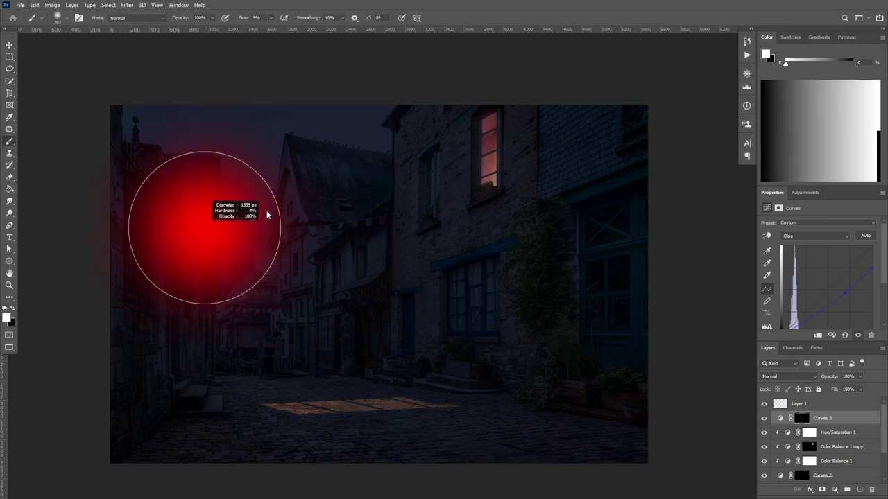
{"action": "key", "text": "x"}
{"action": "left_click_drag", "start_coordinate": [308, 338], "coordinate": [295, 340]}
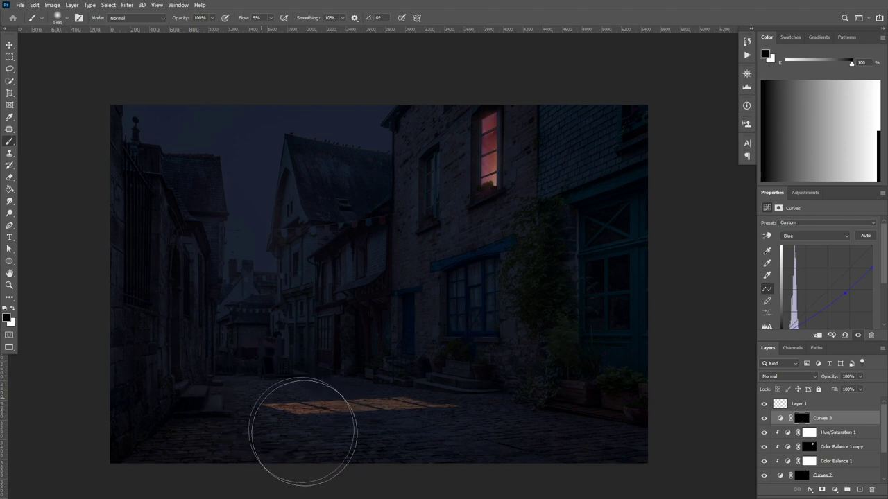
{"action": "mouse_move", "coordinate": [290, 421]}
{"action": "left_mouse_down"}
{"action": "mouse_move", "coordinate": [297, 407]}
{"action": "mouse_move", "coordinate": [361, 436]}
{"action": "left_mouse_up"}
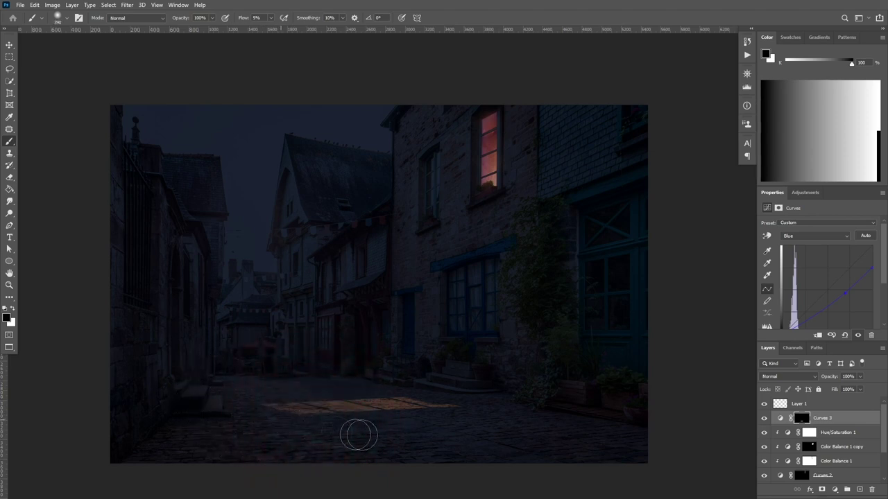
{"action": "mouse_move", "coordinate": [445, 386]}
{"action": "left_mouse_down"}
{"action": "mouse_move", "coordinate": [458, 385]}
{"action": "mouse_move", "coordinate": [447, 412]}
{"action": "left_mouse_up"}
{"action": "scroll", "coordinate": [430, 398], "scroll_direction": "down", "scroll_amount": 1}
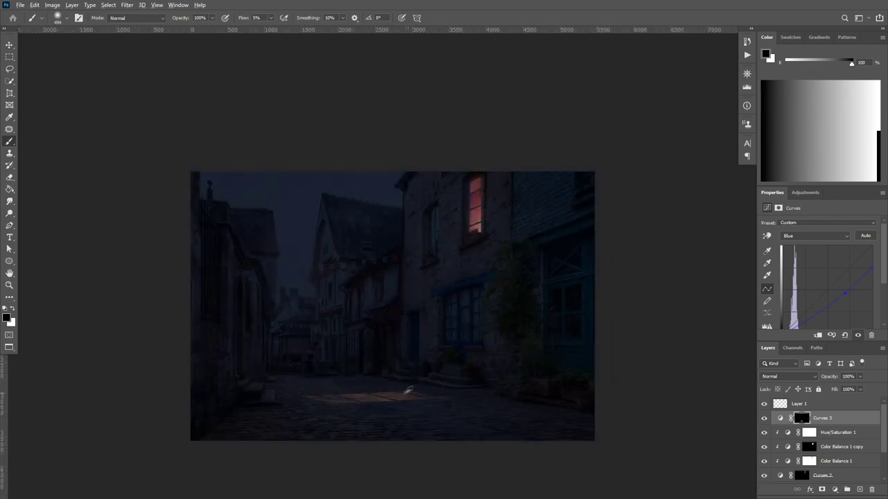
{"action": "scroll", "coordinate": [412, 392], "scroll_direction": "up", "scroll_amount": 1}
{"action": "scroll", "coordinate": [409, 390], "scroll_direction": "down", "scroll_amount": 2}
{"action": "scroll", "coordinate": [409, 388], "scroll_direction": "up", "scroll_amount": 1}
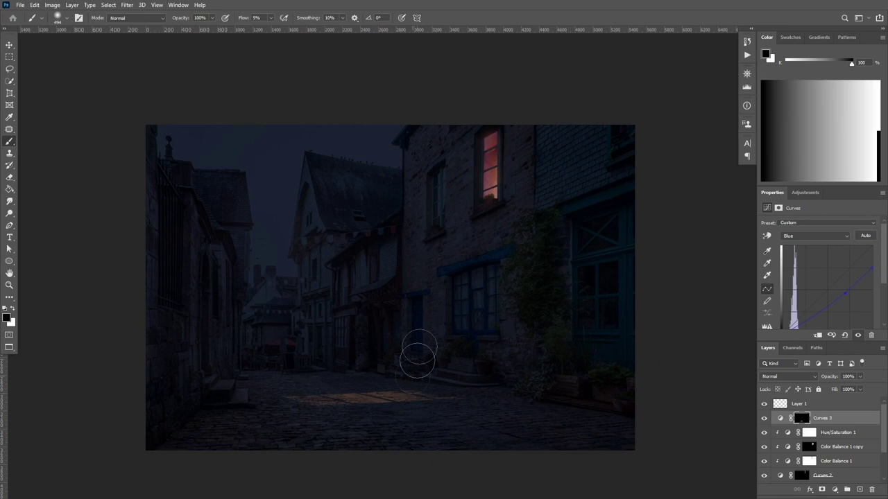
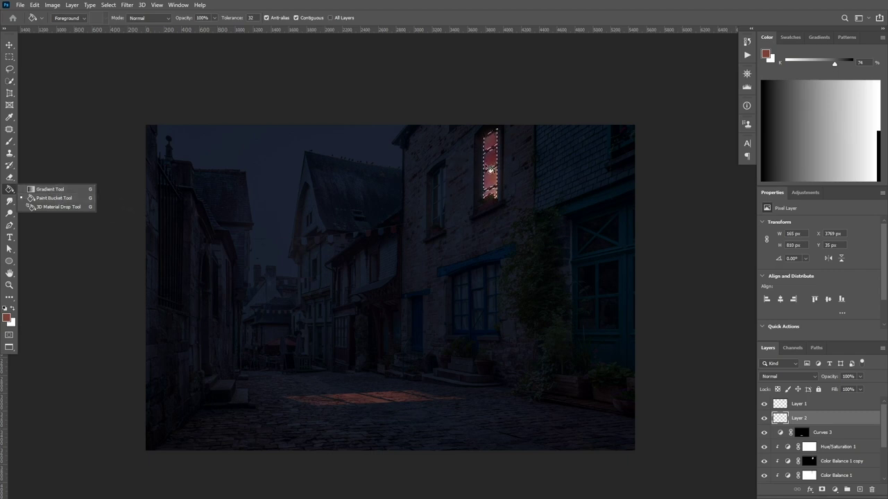
Fill the window-pane selection on Layer 2 with the sampled red and clear the selection
{"action": "left_click", "coordinate": [491, 164]}
{"action": "left_click", "coordinate": [489, 170]}
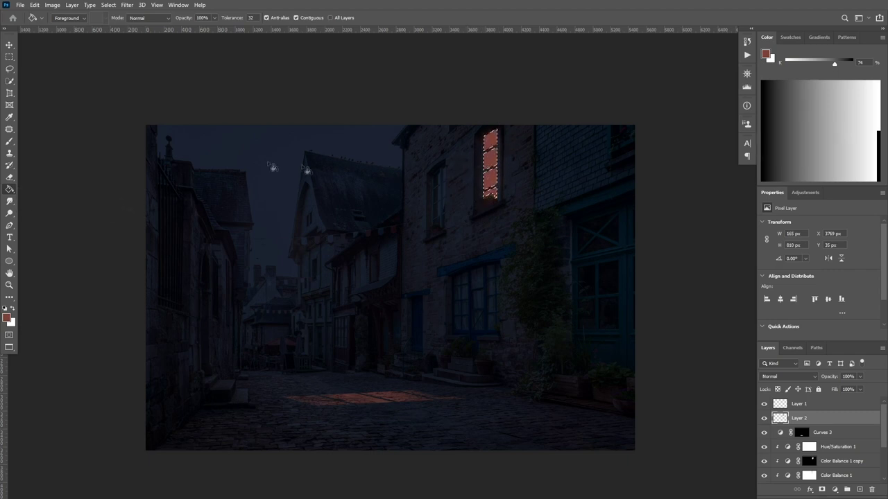
{"action": "left_click", "coordinate": [10, 69]}
{"action": "key", "text": "ctrl+d"}
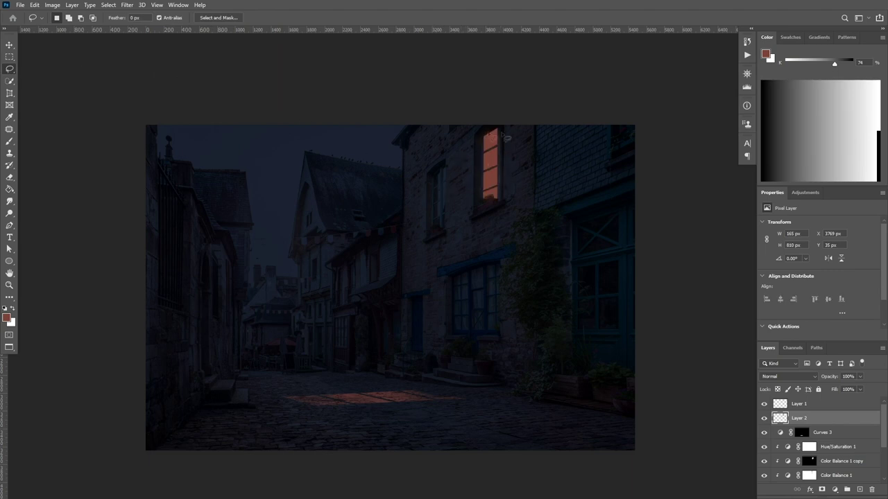
Distort Layer 2's red window shape into a light beam widening from the upper window down towards the street patch
{"action": "key", "text": "ctrl+t"}
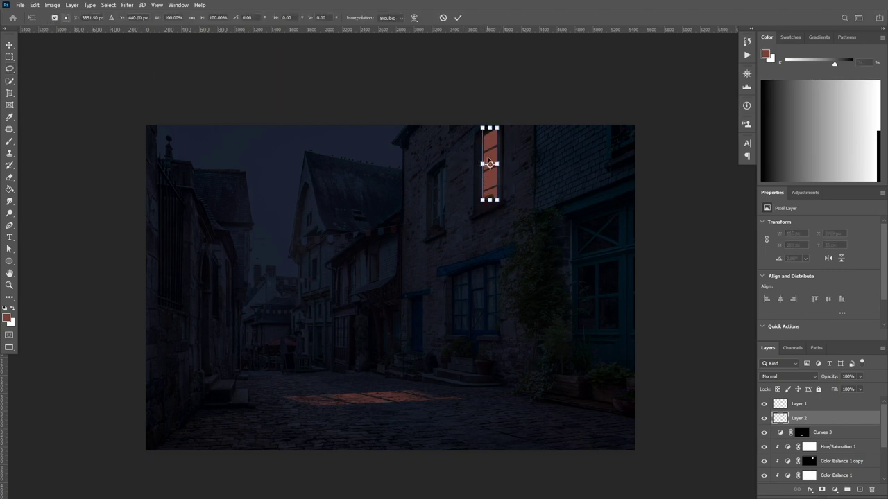
{"action": "scroll", "coordinate": [478, 177], "scroll_direction": "up", "scroll_amount": 1}
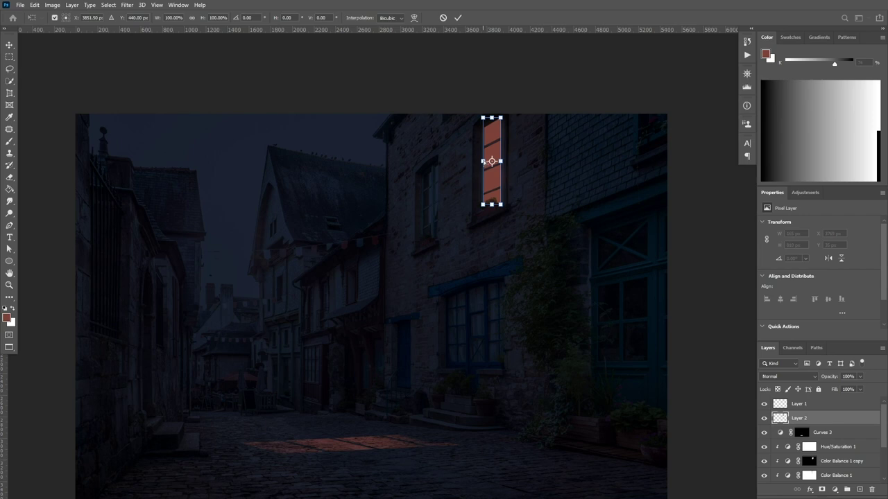
{"action": "left_click_drag", "start_coordinate": [483, 160], "coordinate": [344, 416]}
{"action": "left_click_drag", "start_coordinate": [344, 374], "coordinate": [246, 452]}
{"action": "left_click_drag", "start_coordinate": [354, 465], "coordinate": [428, 444]}
{"action": "mouse_move", "coordinate": [246, 453]}
{"action": "left_mouse_down"}
{"action": "mouse_move", "coordinate": [180, 491]}
{"action": "mouse_move", "coordinate": [161, 460]}
{"action": "mouse_move", "coordinate": [125, 482]}
{"action": "left_mouse_up"}
{"action": "key", "text": "Return"}
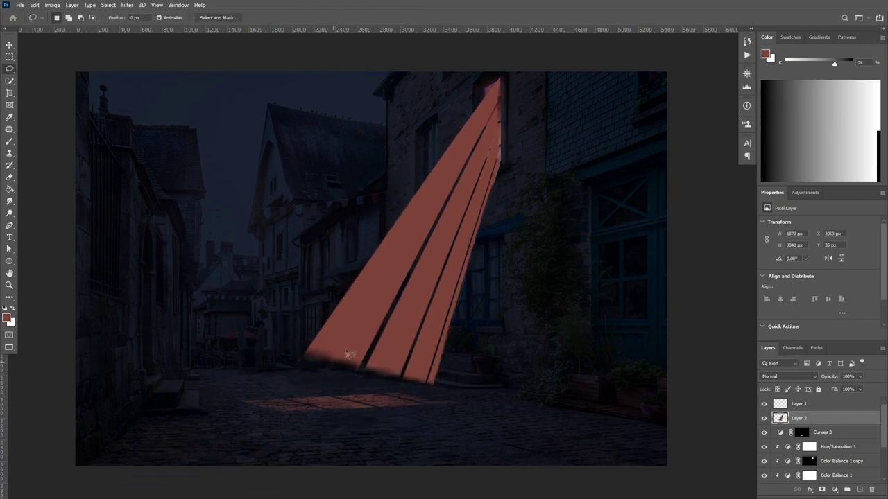
Soften the light beam on Layer 2 with a Gaussian Blur of 41.5 pixels radius
{"action": "scroll", "coordinate": [347, 354], "scroll_direction": "down", "scroll_amount": 1}
{"action": "scroll", "coordinate": [360, 274], "scroll_direction": "up", "scroll_amount": 1}
{"action": "left_click", "coordinate": [131, 5]}
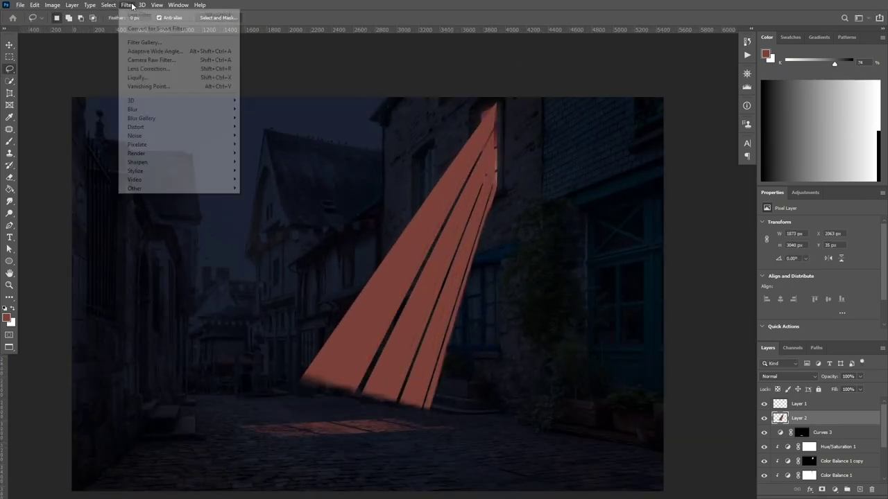
{"action": "mouse_move", "coordinate": [218, 111]}
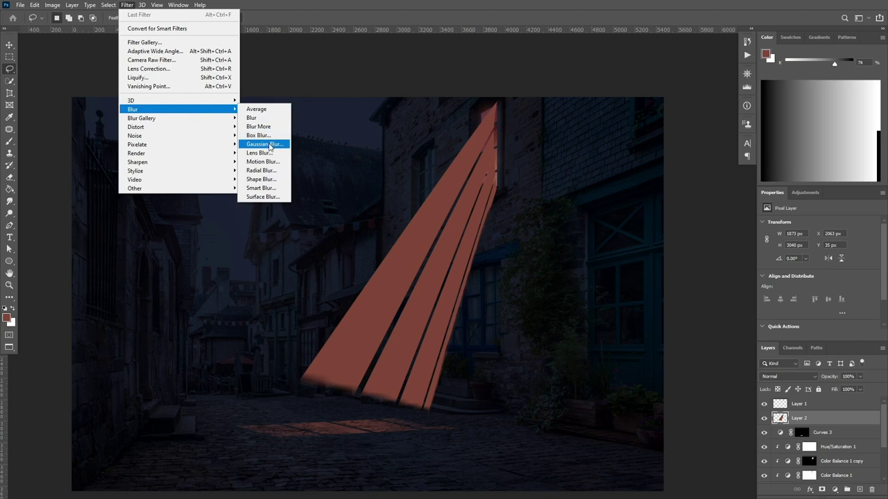
{"action": "left_click", "coordinate": [269, 144]}
{"action": "left_click_drag", "start_coordinate": [697, 287], "coordinate": [694, 288]}
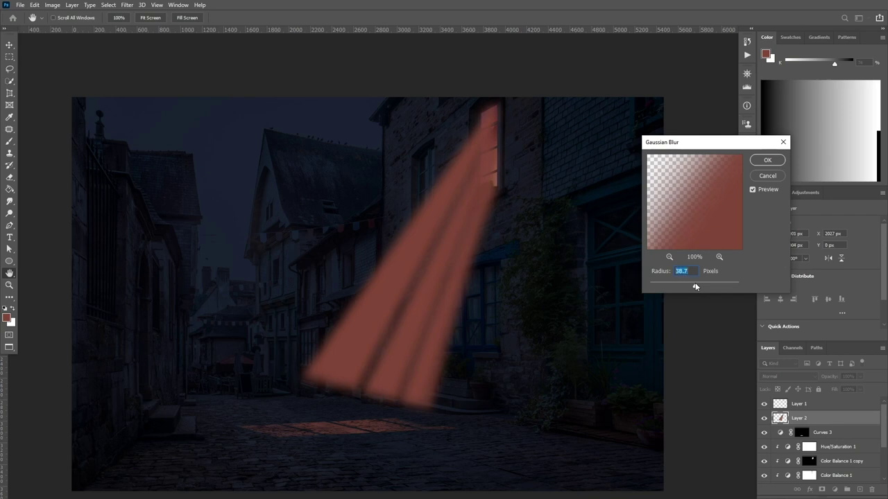
{"action": "left_click_drag", "start_coordinate": [696, 287], "coordinate": [695, 287]}
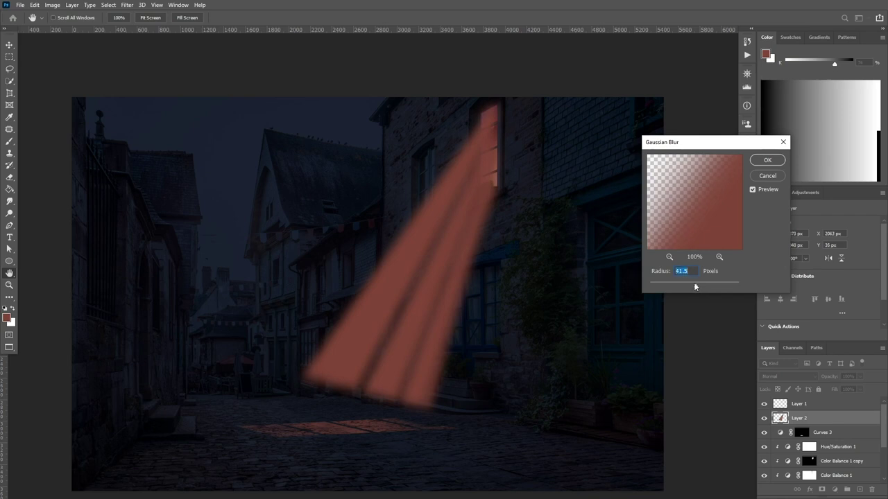
{"action": "left_click", "coordinate": [767, 161]}
Add a layer mask to Layer 2 and choose the Gradient tool with the default black foreground colour
{"action": "left_click", "coordinate": [9, 188]}
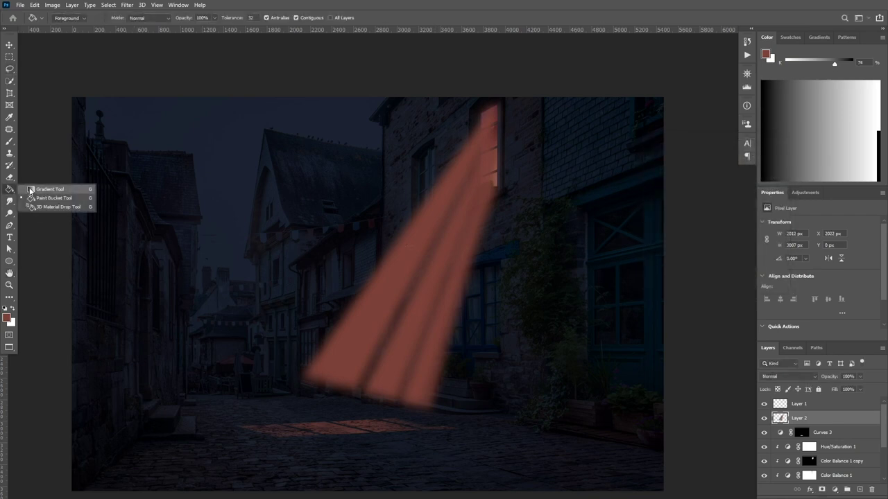
{"action": "left_click", "coordinate": [59, 189]}
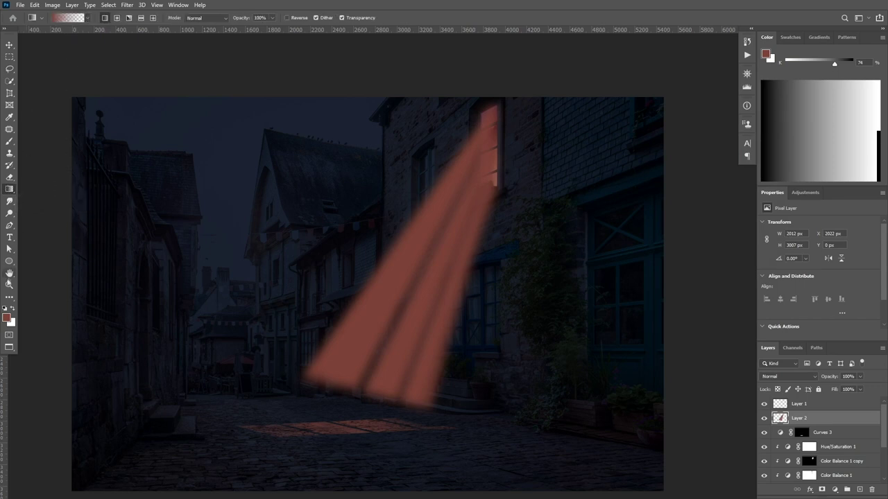
{"action": "left_click", "coordinate": [5, 310]}
{"action": "left_click", "coordinate": [821, 491]}
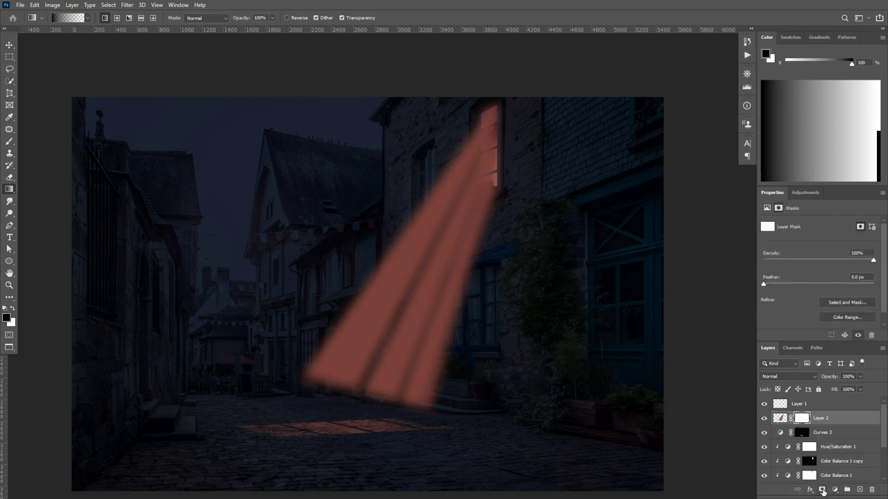
Fade the light beam near the street and around the upper window with black-to-transparent gradients on Layer 2's mask
{"action": "left_click_drag", "start_coordinate": [349, 434], "coordinate": [478, 142]}
{"action": "left_click_drag", "start_coordinate": [372, 392], "coordinate": [495, 128]}
{"action": "key", "text": "ctrl+z"}
{"action": "left_click_drag", "start_coordinate": [349, 459], "coordinate": [474, 163]}
{"action": "left_click_drag", "start_coordinate": [511, 117], "coordinate": [455, 226]}
{"action": "key", "text": "ctrl+z"}
{"action": "left_click_drag", "start_coordinate": [526, 158], "coordinate": [458, 201]}
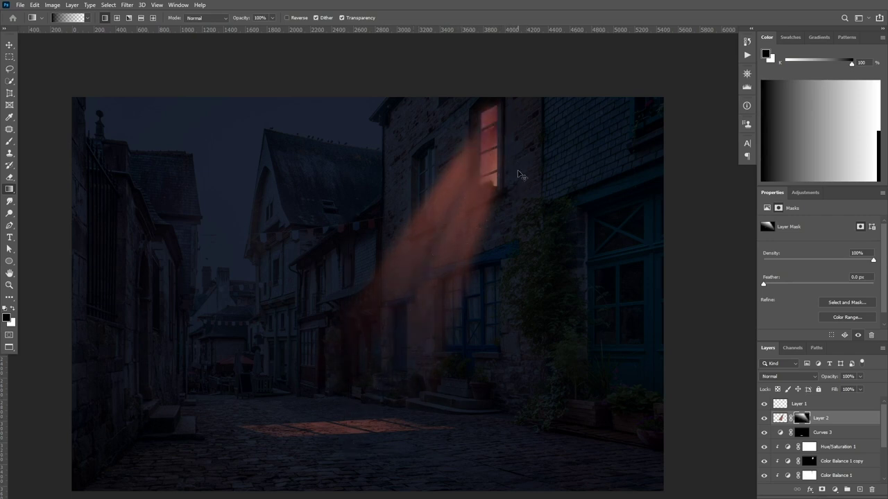
Set Layer 2's blending mode to Screen and its opacity to 50%
{"action": "left_click", "coordinate": [780, 418]}
{"action": "left_click", "coordinate": [788, 376]}
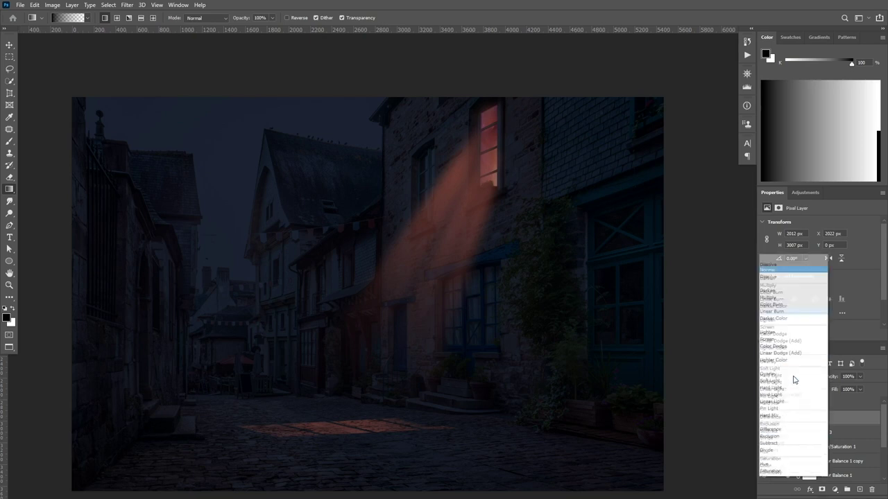
{"action": "left_click", "coordinate": [777, 323]}
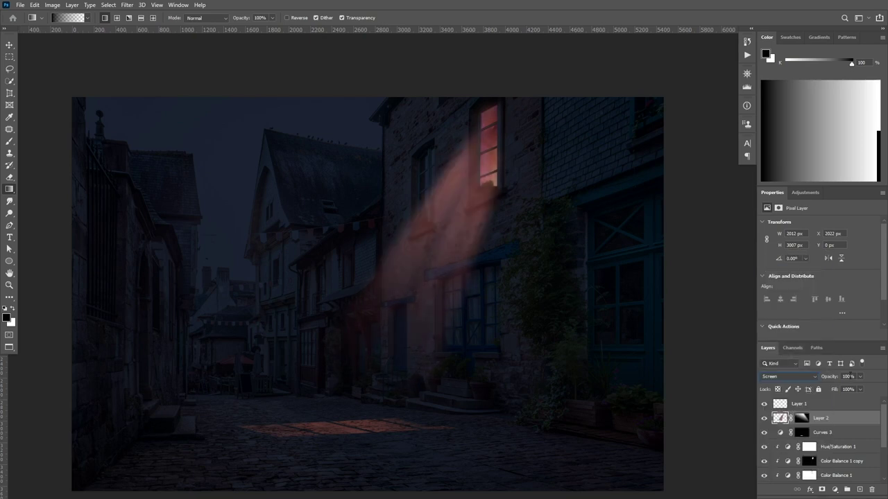
{"action": "type", "text": "50"}
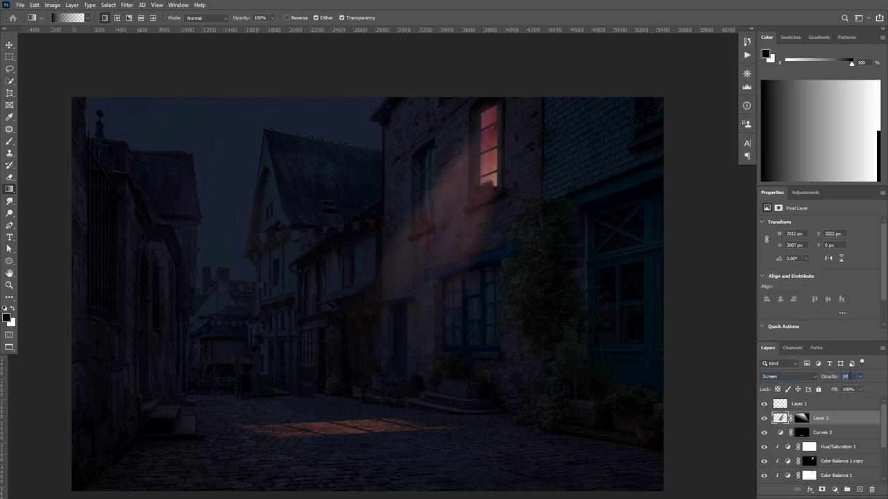
{"action": "left_click", "coordinate": [9, 285]}
{"action": "left_click_drag", "start_coordinate": [378, 382], "coordinate": [369, 381]}
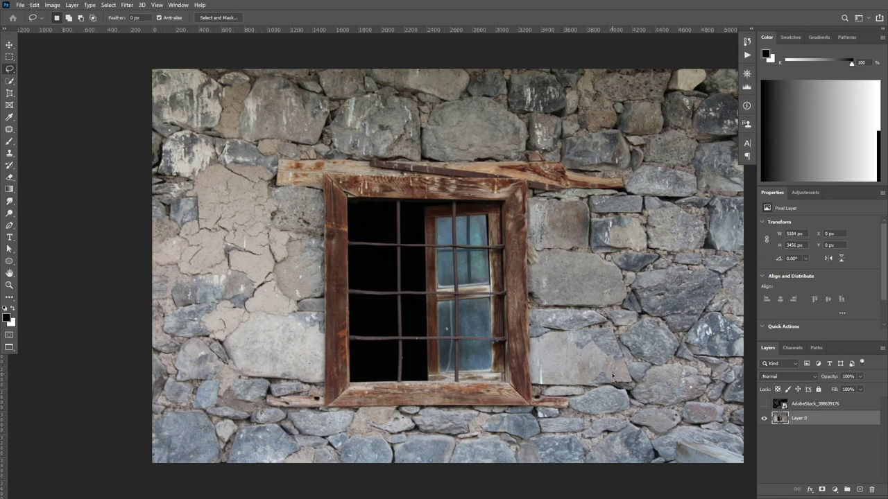
In the stone-wall window document, show the AdobeStock dark interior layer and rasterize it
{"action": "scroll", "coordinate": [637, 375], "scroll_direction": "up", "scroll_amount": 1}
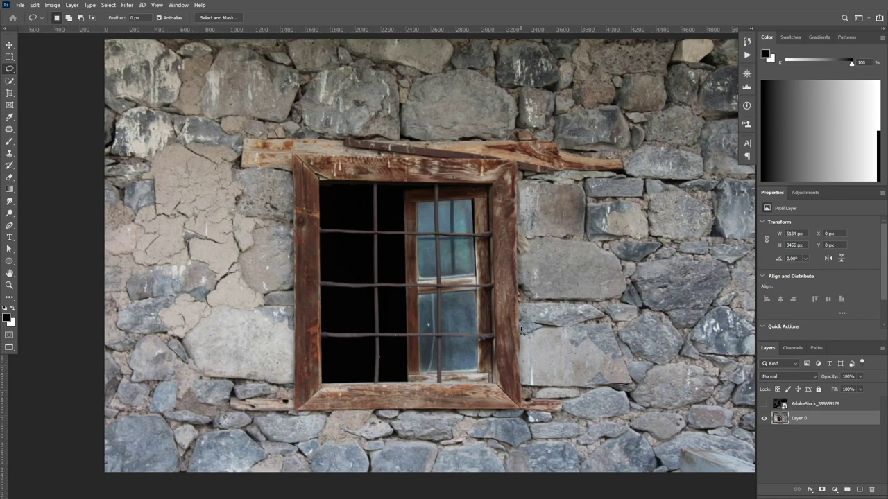
{"action": "left_click", "coordinate": [763, 404]}
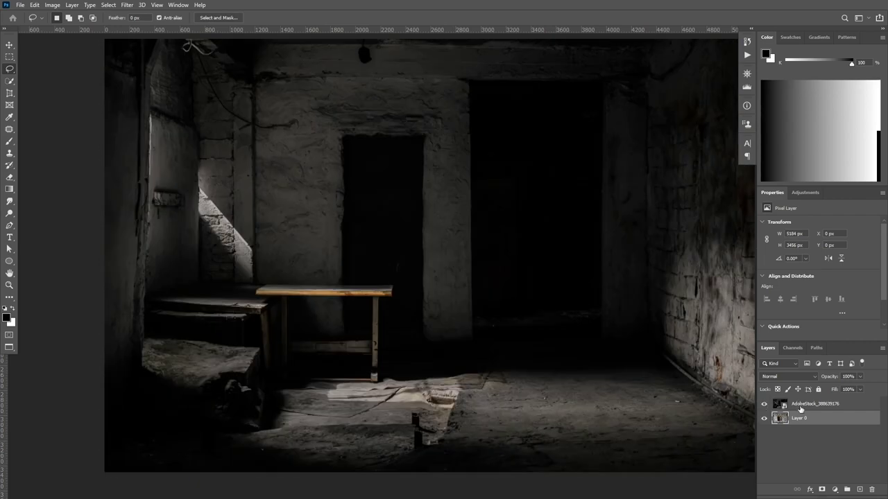
{"action": "right_click", "coordinate": [798, 405]}
{"action": "left_click", "coordinate": [801, 177]}
{"action": "scroll", "coordinate": [347, 208], "scroll_direction": "down", "scroll_amount": 3}
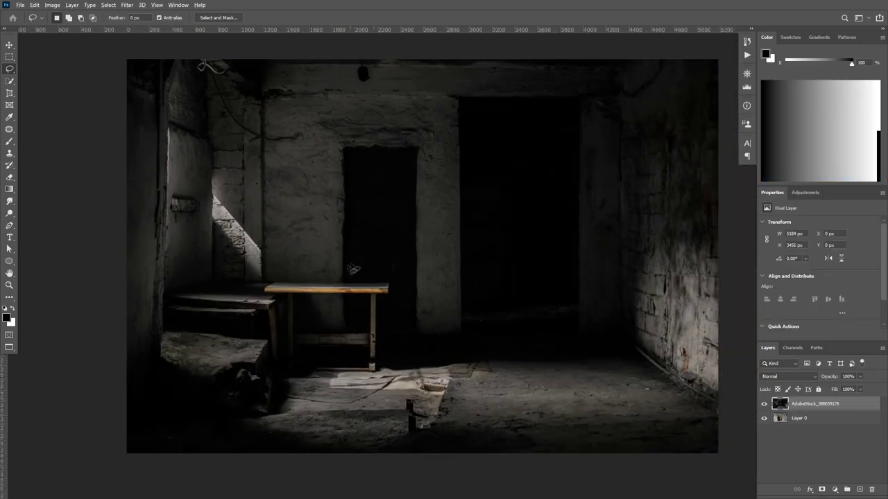
{"action": "scroll", "coordinate": [351, 208], "scroll_direction": "up", "scroll_amount": 2}
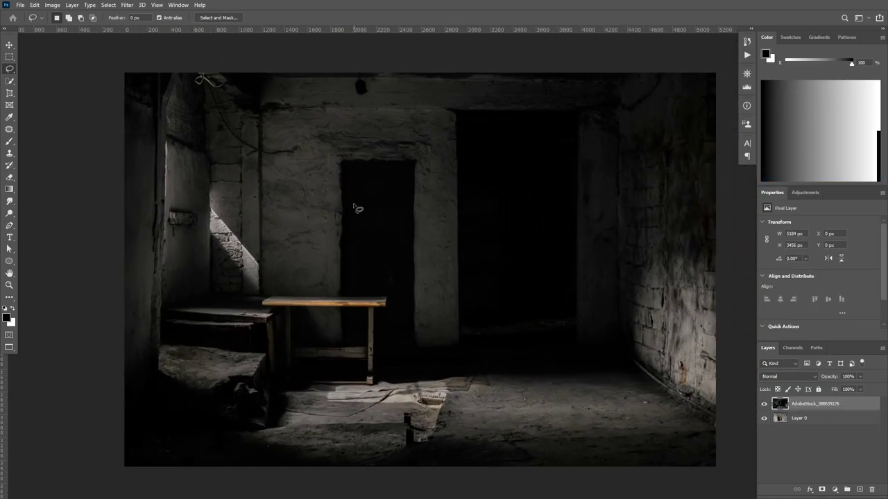
{"action": "left_click", "coordinate": [763, 404]}
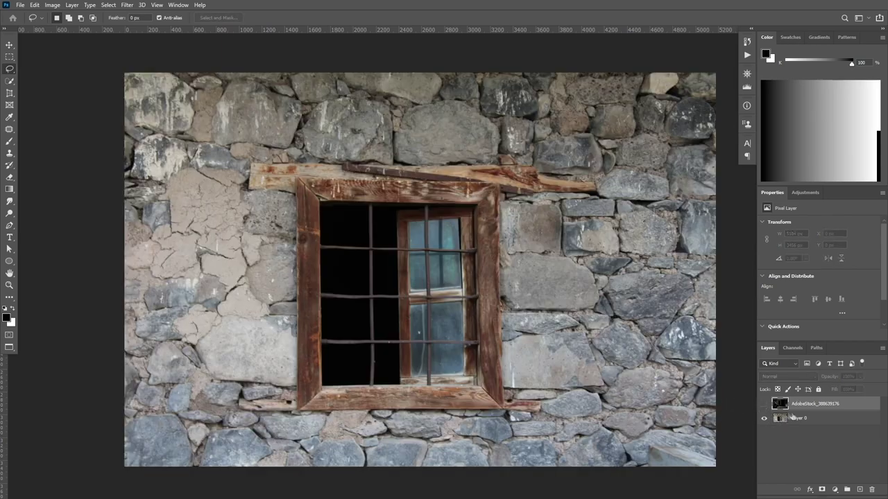
{"action": "left_click", "coordinate": [799, 418]}
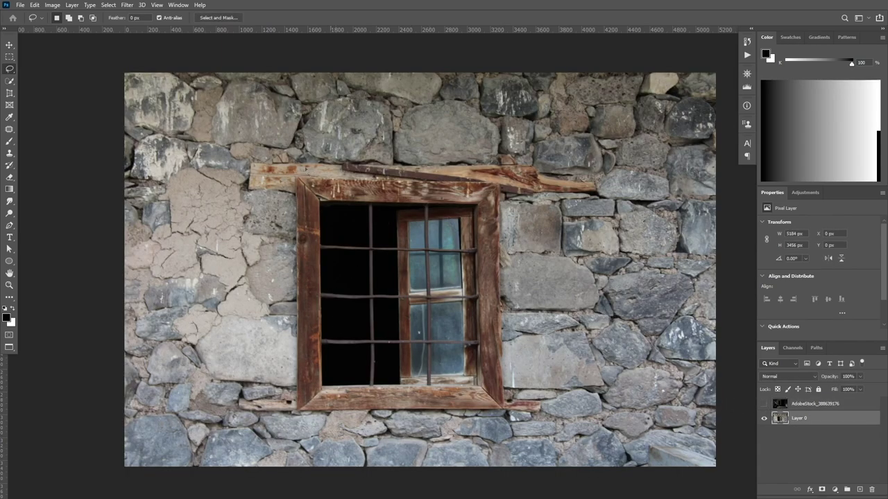
{"action": "left_click", "coordinate": [808, 404]}
{"action": "left_click", "coordinate": [764, 404]}
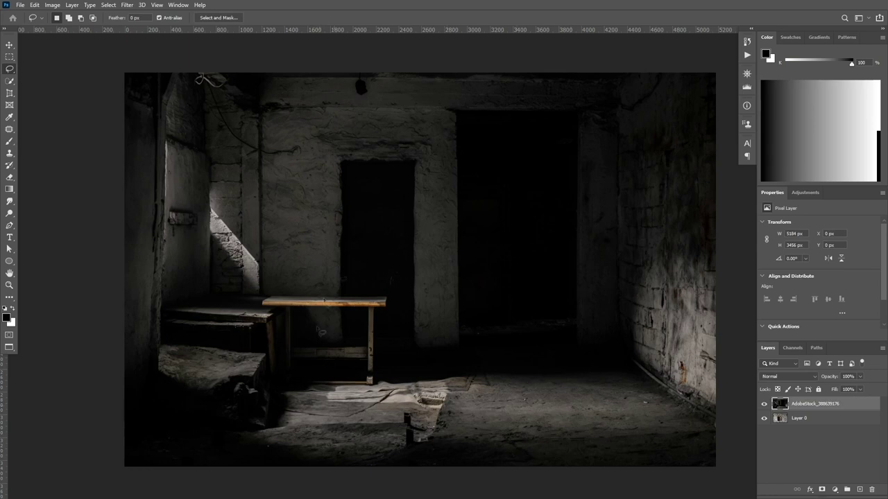
{"action": "left_click", "coordinate": [7, 284]}
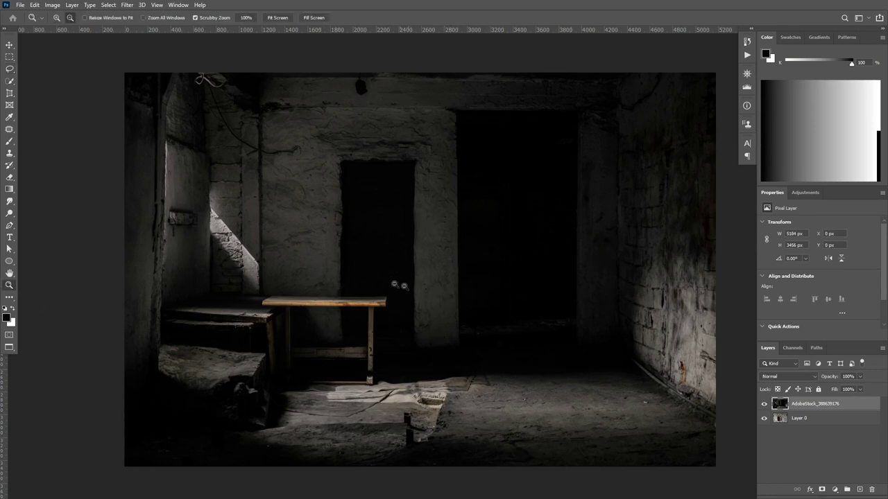
{"action": "left_click", "coordinate": [7, 73]}
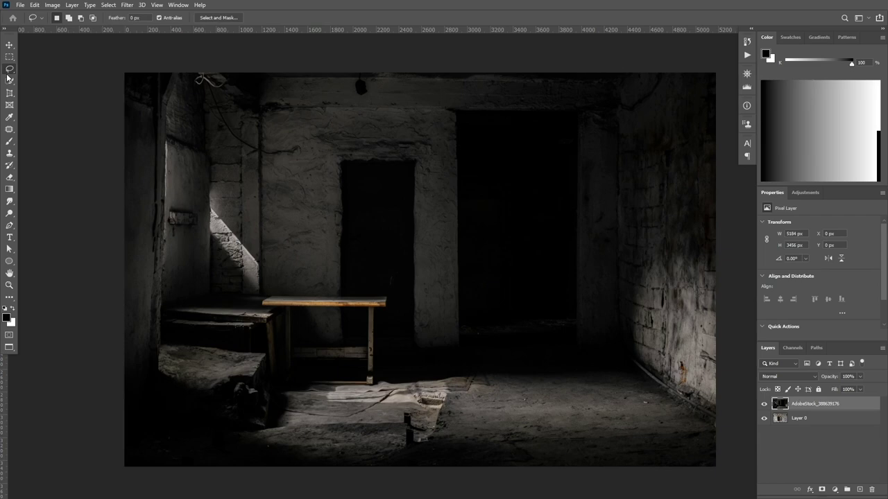
Hide the AdobeStock interior layer and select the black openings between the window bars on Layer 0 with the Magic Wand
{"action": "left_click", "coordinate": [764, 404]}
{"action": "left_click", "coordinate": [797, 418]}
{"action": "scroll", "coordinate": [222, 291], "scroll_direction": "up", "scroll_amount": 1}
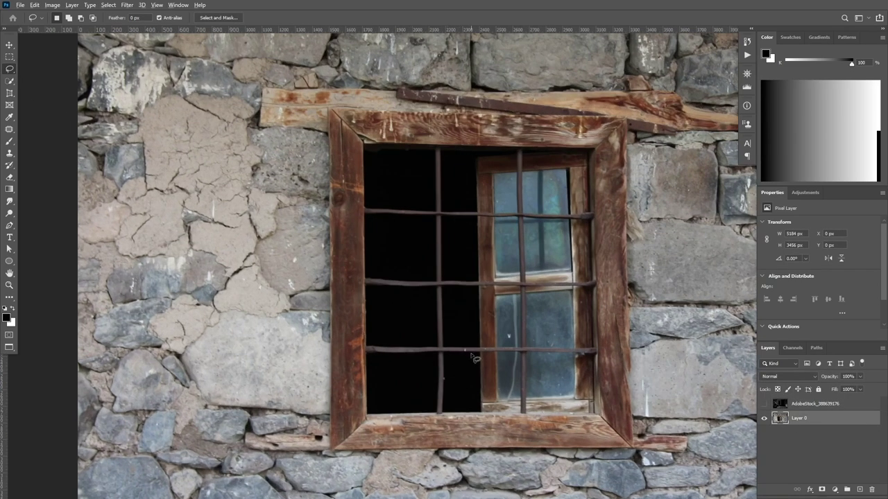
{"action": "scroll", "coordinate": [474, 354], "scroll_direction": "up", "scroll_amount": 1}
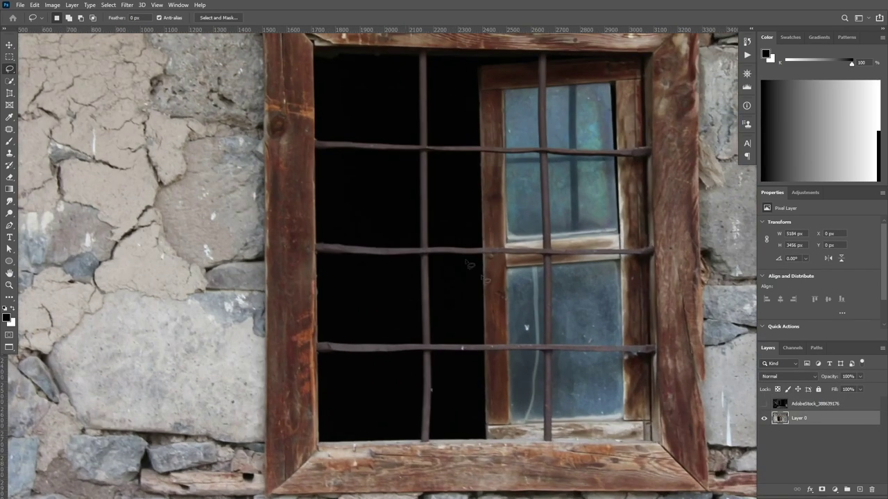
{"action": "left_click", "coordinate": [14, 81]}
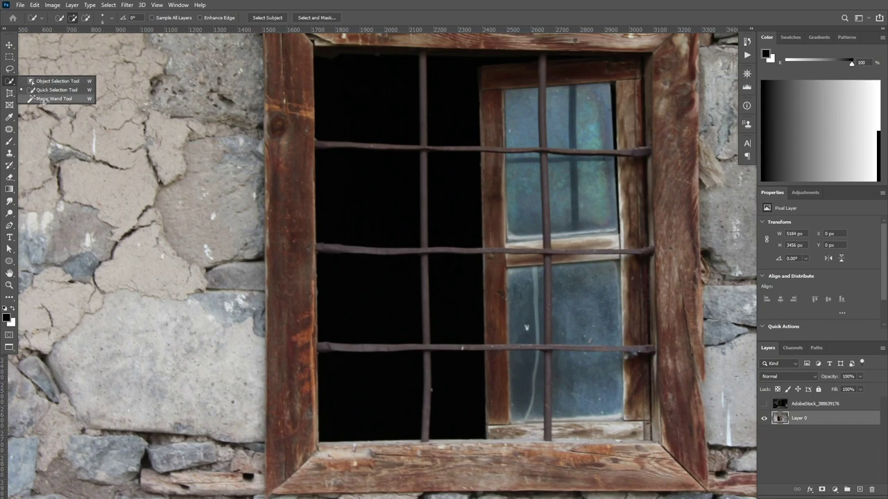
{"action": "left_click", "coordinate": [57, 99]}
{"action": "left_click", "coordinate": [371, 394]}
{"action": "left_click", "coordinate": [469, 390], "text": "shift"}
{"action": "left_click", "coordinate": [461, 326], "text": "shift"}
{"action": "left_click", "coordinate": [391, 301], "text": "shift"}
{"action": "left_click", "coordinate": [448, 128], "text": "shift"}
{"action": "left_click", "coordinate": [368, 111], "text": "shift"}
Clean up the selection of the window openings with the Lasso tool
{"action": "scroll", "coordinate": [432, 106], "scroll_direction": "up", "scroll_amount": 2}
{"action": "key", "text": "l"}
{"action": "scroll", "coordinate": [598, 102], "scroll_direction": "up", "scroll_amount": 2}
{"action": "mouse_move", "coordinate": [354, 191]}
{"action": "left_mouse_down"}
{"action": "mouse_move", "coordinate": [351, 167]}
{"action": "mouse_move", "coordinate": [661, 150]}
{"action": "mouse_move", "coordinate": [475, 157]}
{"action": "mouse_move", "coordinate": [223, 152]}
{"action": "mouse_move", "coordinate": [93, 136]}
{"action": "mouse_move", "coordinate": [73, 148]}
{"action": "mouse_move", "coordinate": [41, 141]}
{"action": "mouse_move", "coordinate": [400, 69]}
{"action": "mouse_move", "coordinate": [766, 73]}
{"action": "mouse_move", "coordinate": [565, 274]}
{"action": "left_mouse_up"}
{"action": "scroll", "coordinate": [399, 310], "scroll_direction": "down", "scroll_amount": 5}
{"action": "scroll", "coordinate": [399, 310], "scroll_direction": "up", "scroll_amount": 2}
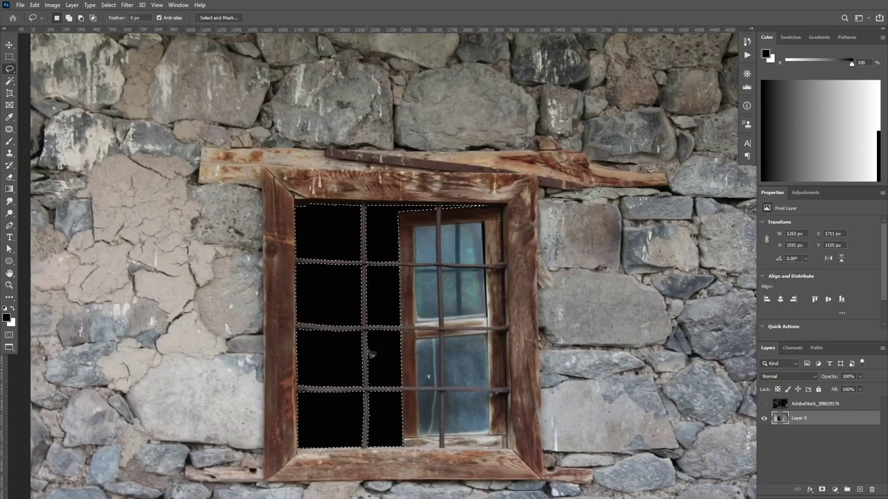
{"action": "scroll", "coordinate": [406, 257], "scroll_direction": "up", "scroll_amount": 1}
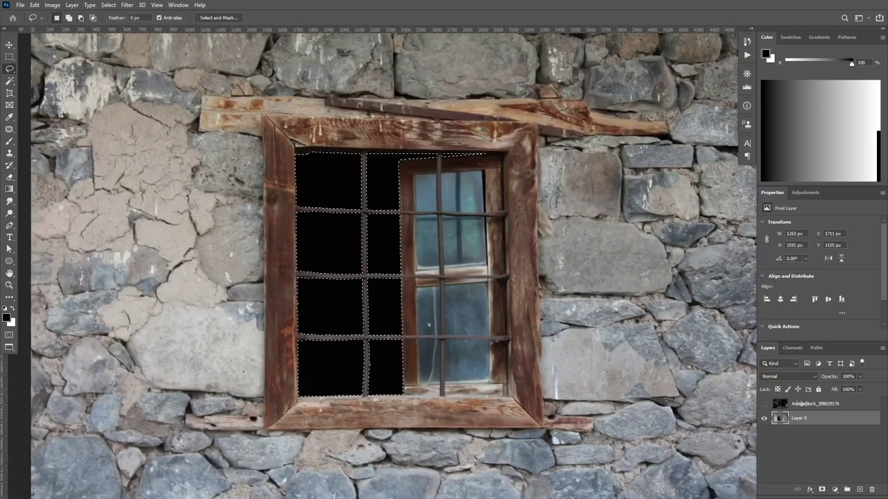
Show the AdobeStock interior layer and mask it to the selected window openings
{"action": "left_click", "coordinate": [804, 404]}
{"action": "left_click", "coordinate": [764, 403]}
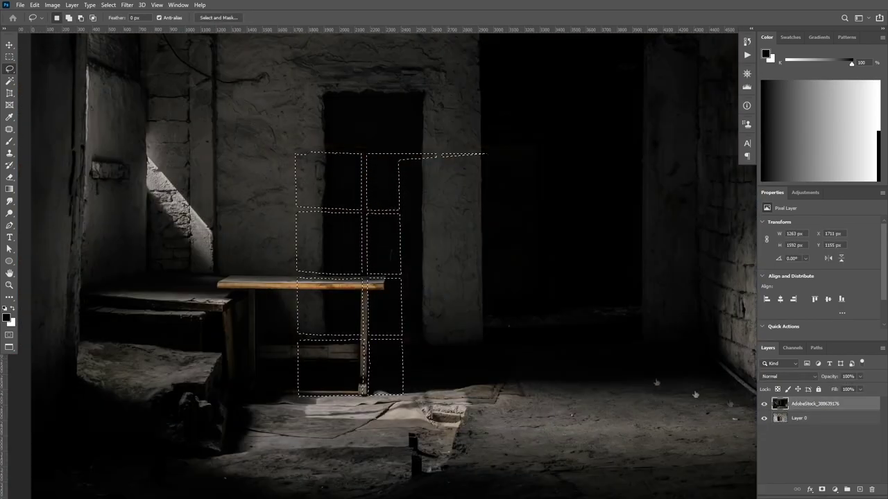
{"action": "left_click", "coordinate": [822, 489]}
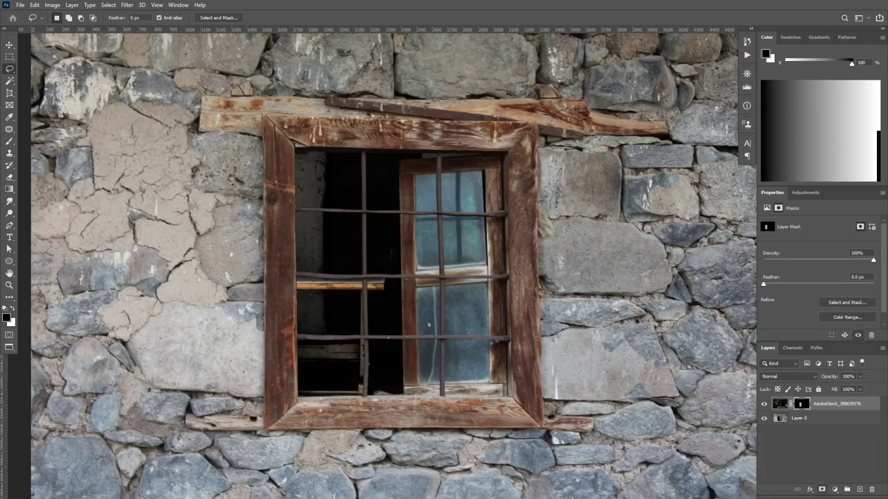
{"action": "scroll", "coordinate": [323, 282], "scroll_direction": "down", "scroll_amount": 2}
{"action": "scroll", "coordinate": [323, 283], "scroll_direction": "up", "scroll_amount": 1}
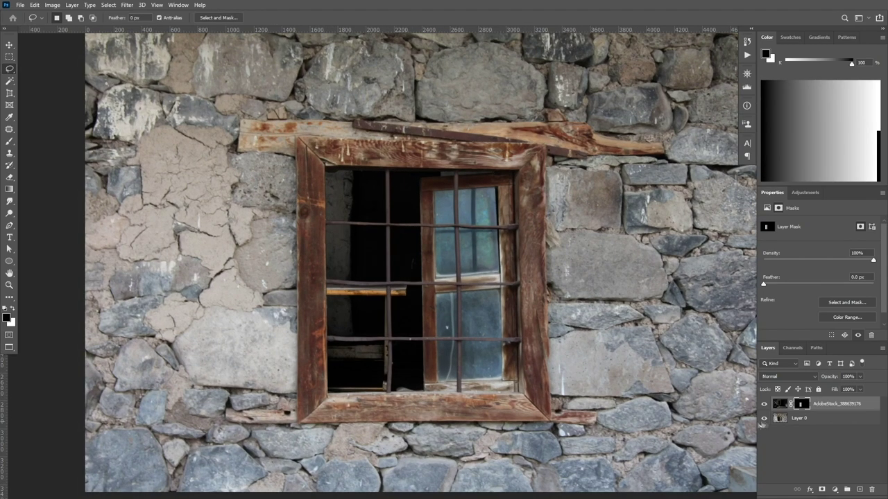
Unlink the interior image from its mask and move it straight down about 766 px behind the window bars
{"action": "left_click", "coordinate": [788, 407]}
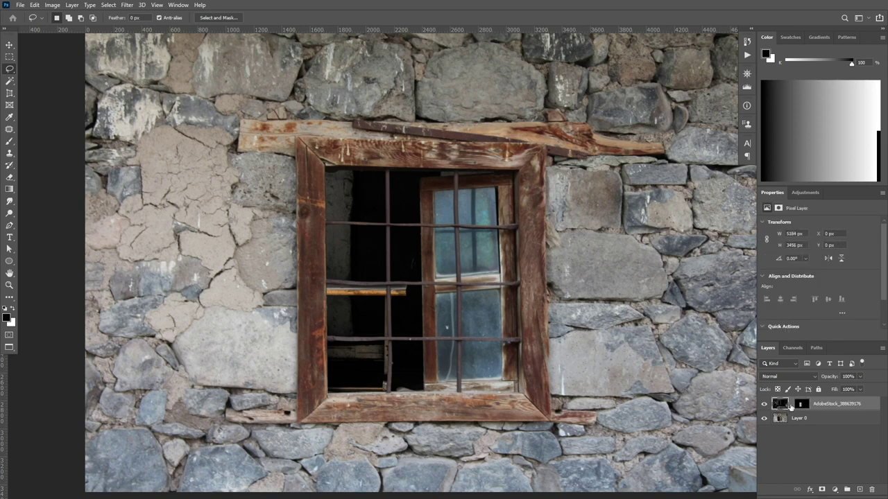
{"action": "key", "text": "ctrl+t"}
{"action": "mouse_move", "coordinate": [494, 208]}
{"action": "left_mouse_down"}
{"action": "mouse_move", "coordinate": [494, 311]}
{"action": "mouse_move", "coordinate": [497, 291]}
{"action": "left_mouse_up"}
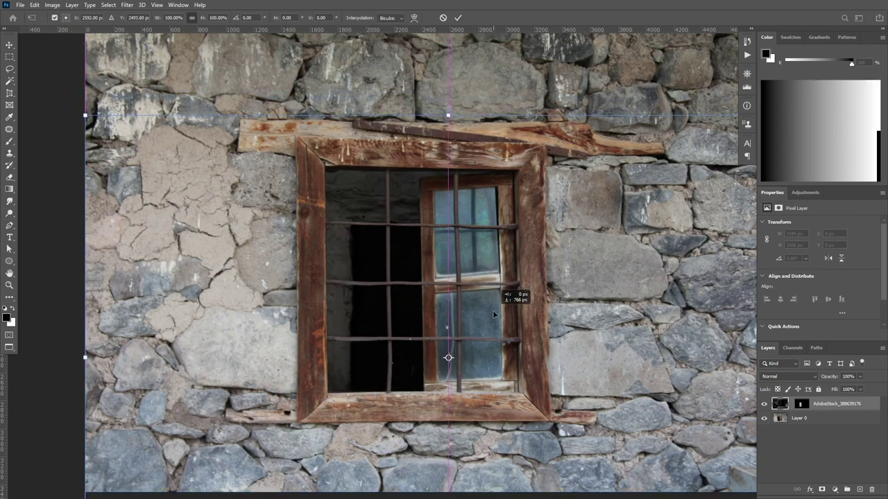
{"action": "key", "text": "Return"}
{"action": "key", "text": "ctrl+0"}
{"action": "key", "text": "l"}
{"action": "scroll", "coordinate": [418, 280], "scroll_direction": "up", "scroll_amount": 1}
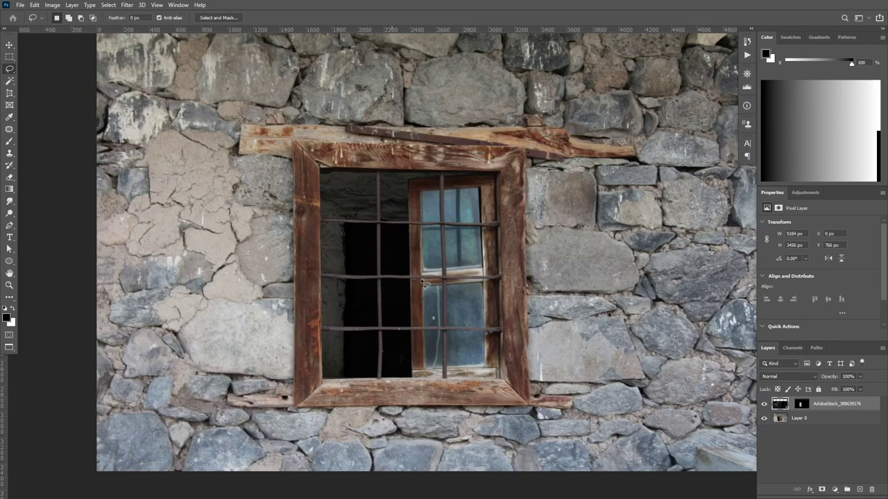
Add a Color Lookup adjustment above Layer 0 using the Moonlight.3DL 3D LUT
{"action": "left_click", "coordinate": [819, 423]}
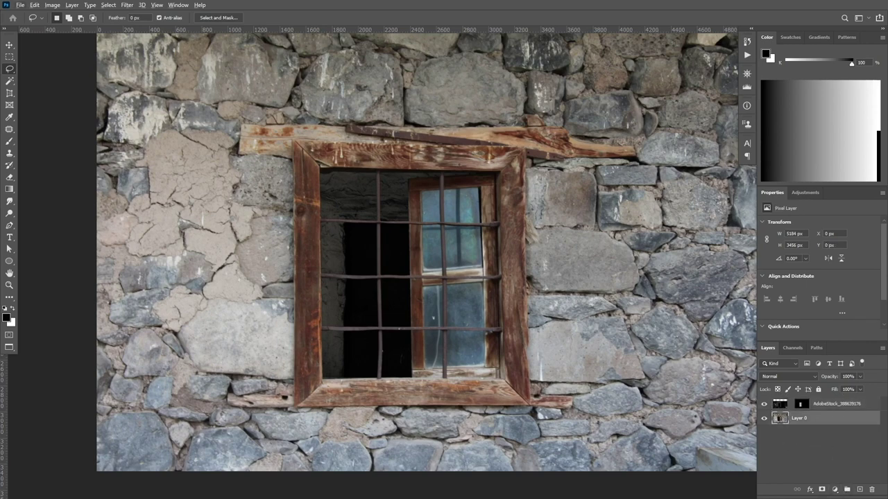
{"action": "left_click", "coordinate": [835, 490]}
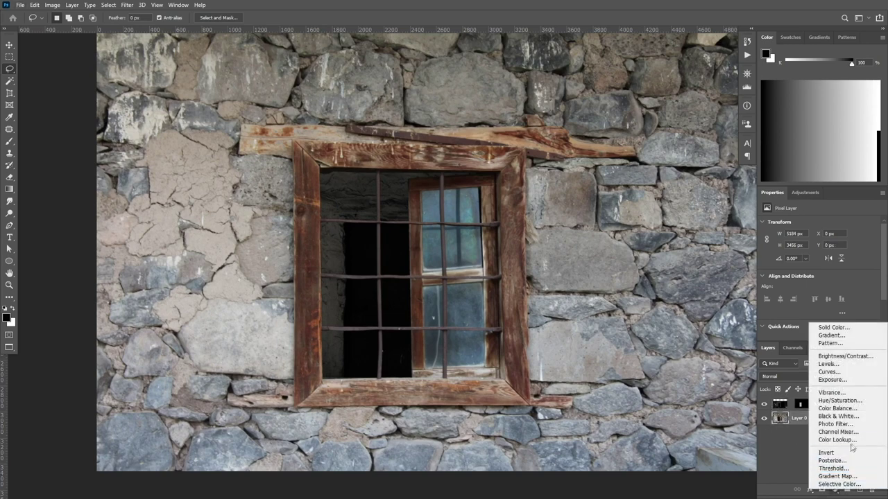
{"action": "left_click", "coordinate": [832, 425]}
{"action": "left_click", "coordinate": [848, 228]}
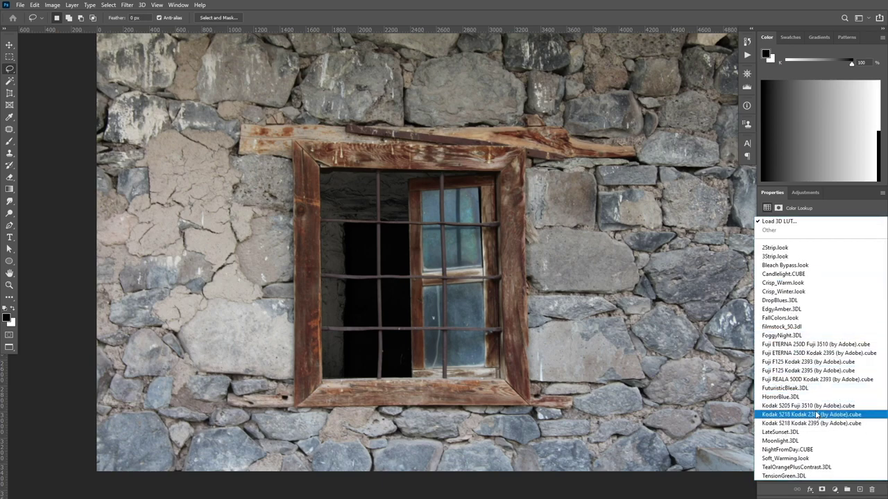
{"action": "left_click", "coordinate": [803, 441]}
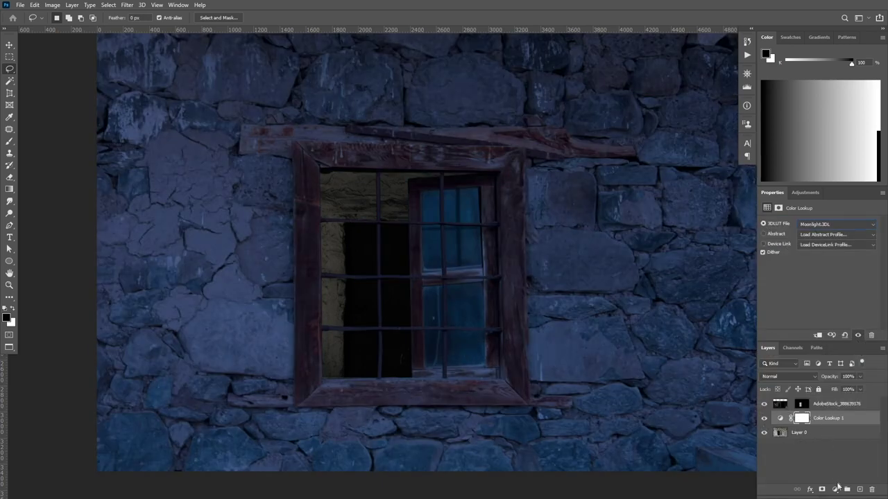
Add a Curves adjustment above Color Lookup 1 and lower its white point to about half to darken the wall
{"action": "left_click", "coordinate": [836, 489]}
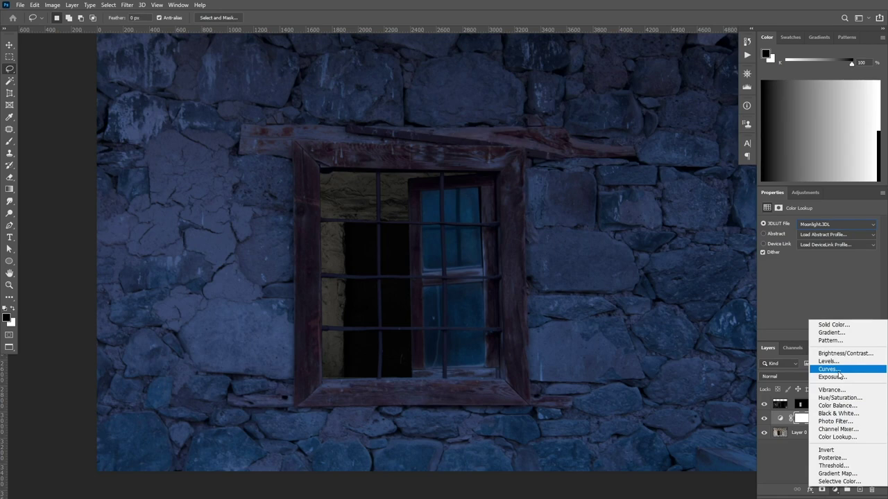
{"action": "left_click", "coordinate": [838, 373]}
{"action": "left_click_drag", "start_coordinate": [873, 248], "coordinate": [883, 290]}
Add a second Curves adjustment above Curves 1 and pull its midtones down to darken the whole scene further
{"action": "left_click", "coordinate": [834, 489]}
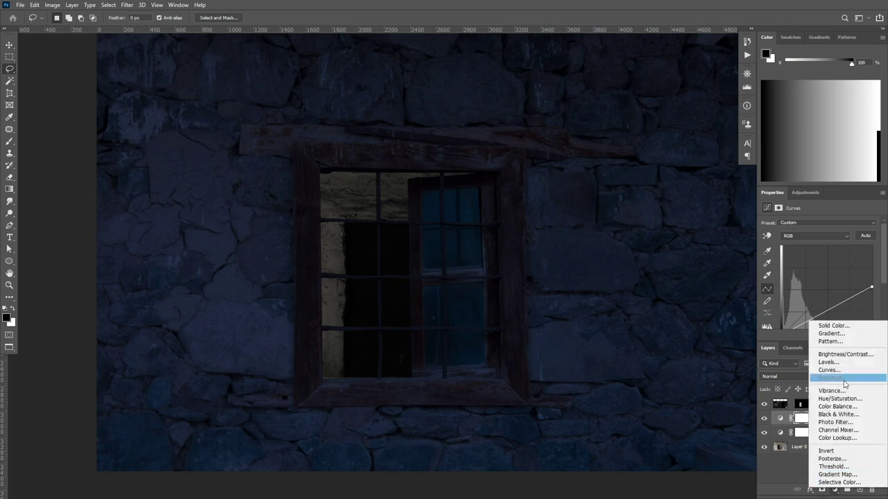
{"action": "left_click", "coordinate": [829, 371]}
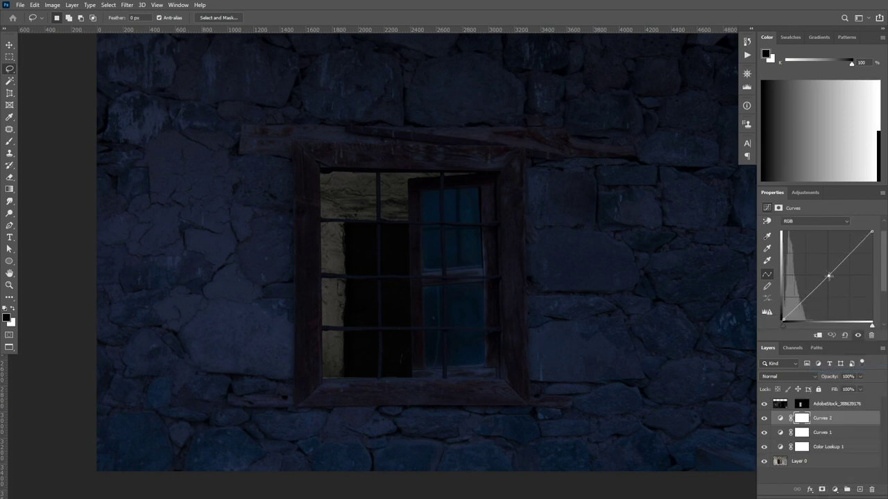
{"action": "left_click_drag", "start_coordinate": [828, 275], "coordinate": [828, 296]}
{"action": "key", "text": "ctrl+minus"}
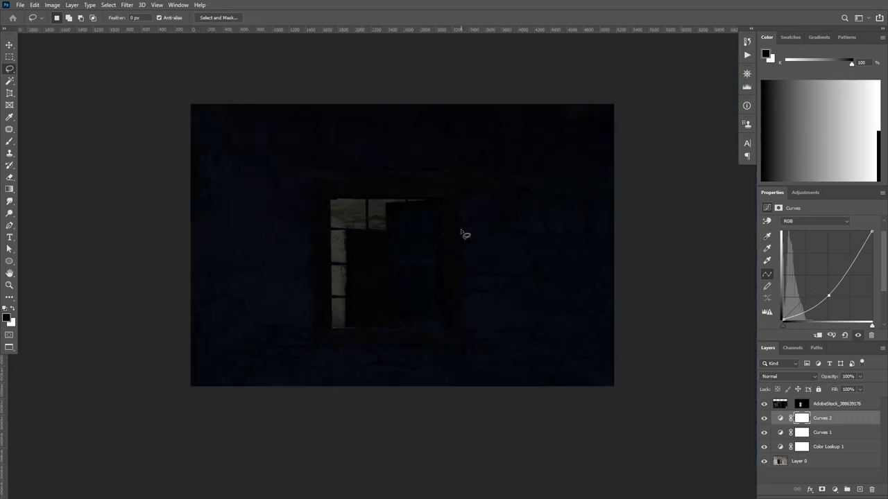
Paint black on the Curves 2 mask over the window with a very large soft brush so the extra darkening fades around it
{"action": "scroll", "coordinate": [464, 234], "scroll_direction": "up", "scroll_amount": 1}
{"action": "left_click", "coordinate": [10, 141]}
{"action": "left_click_drag", "start_coordinate": [314, 246], "coordinate": [459, 230]}
{"action": "left_click_drag", "start_coordinate": [345, 252], "coordinate": [368, 251]}
{"action": "left_click", "coordinate": [271, 18]}
{"action": "left_click_drag", "start_coordinate": [272, 32], "coordinate": [330, 32]}
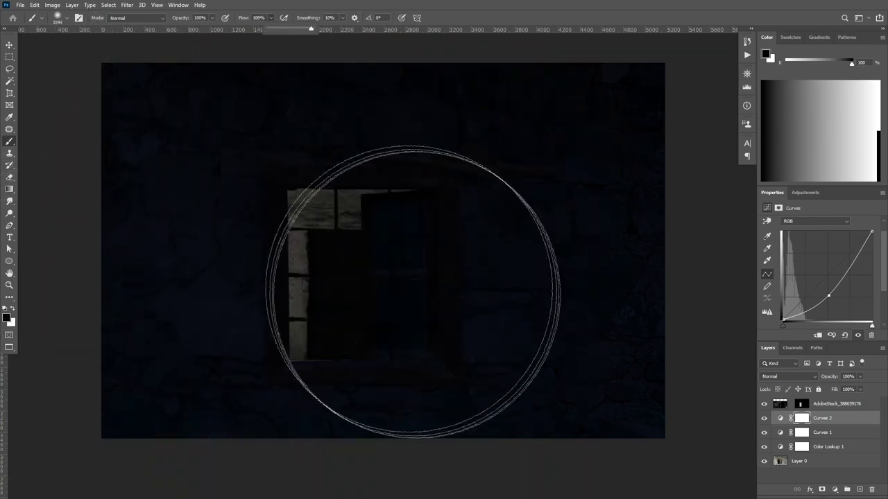
{"action": "mouse_move", "coordinate": [357, 264]}
{"action": "left_mouse_down"}
{"action": "mouse_move", "coordinate": [378, 258]}
{"action": "mouse_move", "coordinate": [370, 250]}
{"action": "mouse_move", "coordinate": [352, 257]}
{"action": "left_mouse_up"}
{"action": "scroll", "coordinate": [349, 259], "scroll_direction": "down", "scroll_amount": 2}
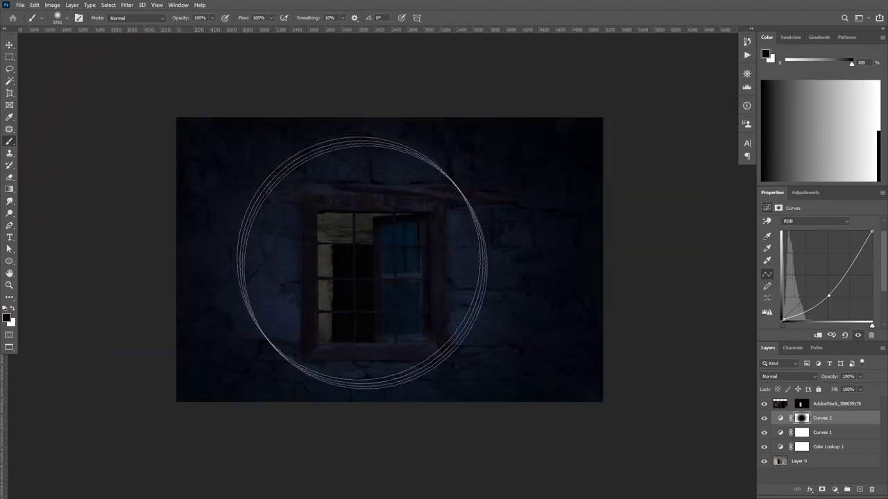
{"action": "scroll", "coordinate": [321, 201], "scroll_direction": "up", "scroll_amount": 3}
{"action": "scroll", "coordinate": [470, 279], "scroll_direction": "down", "scroll_amount": 1}
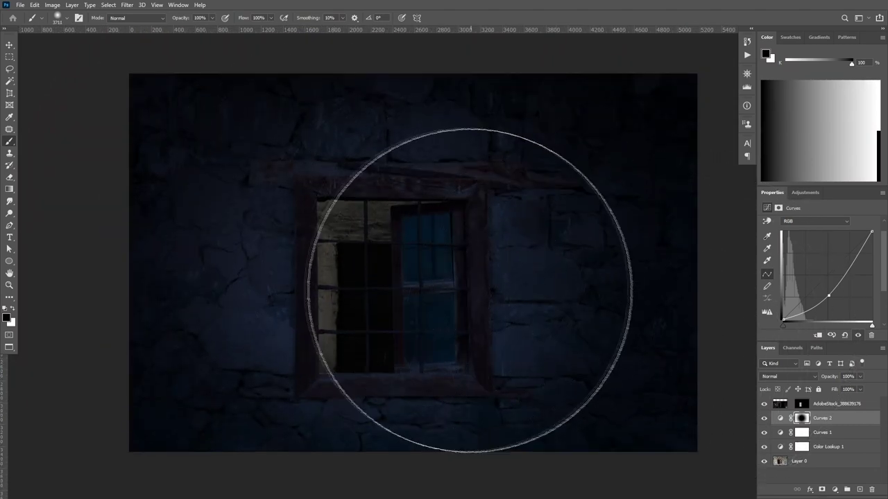
{"action": "scroll", "coordinate": [264, 264], "scroll_direction": "down", "scroll_amount": 1}
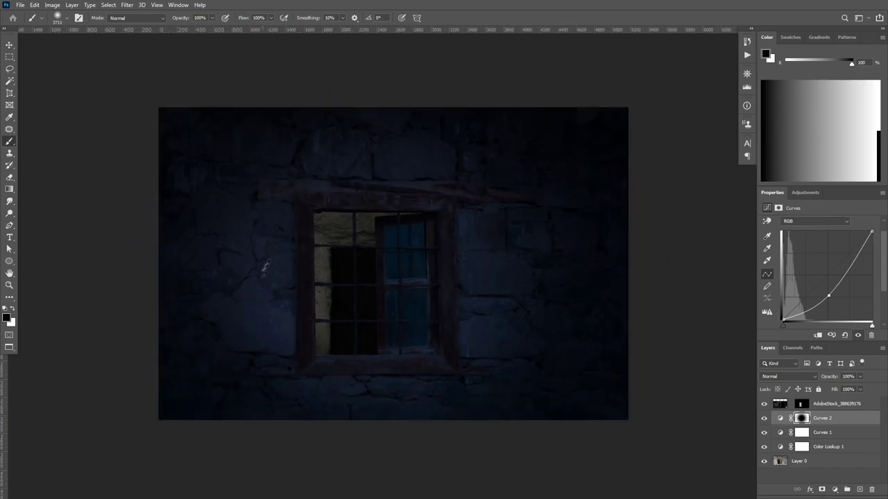
{"action": "scroll", "coordinate": [232, 238], "scroll_direction": "up", "scroll_amount": 2}
Add a Color Balance adjustment above the AdobeStock interior layer and clip it to that layer
{"action": "left_click", "coordinate": [823, 405]}
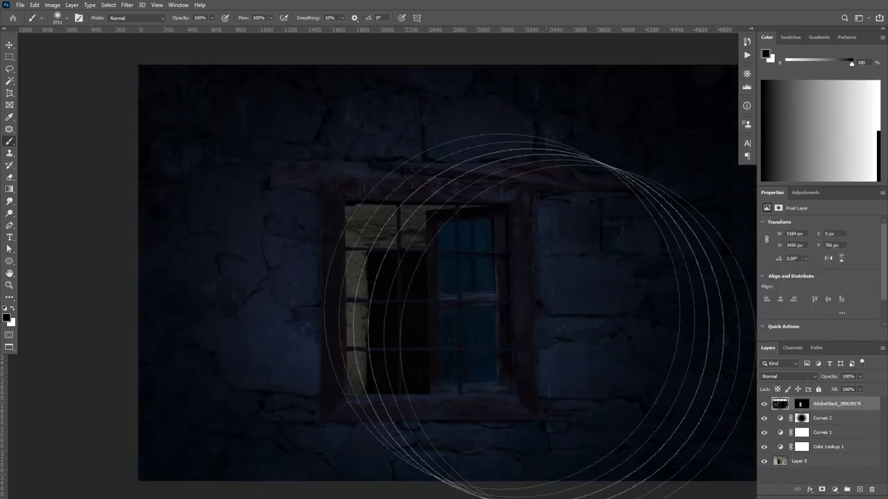
{"action": "left_click", "coordinate": [833, 490]}
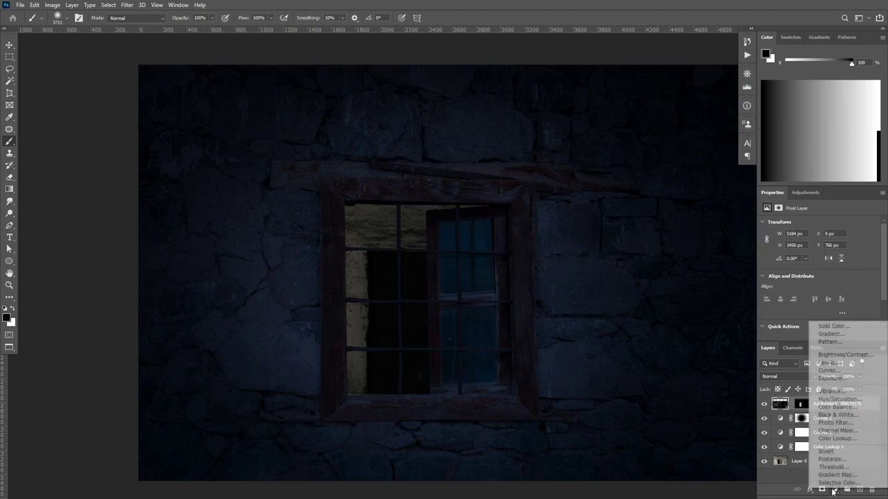
{"action": "left_click", "coordinate": [839, 407]}
{"action": "left_click", "coordinate": [785, 412], "text": "alt"}
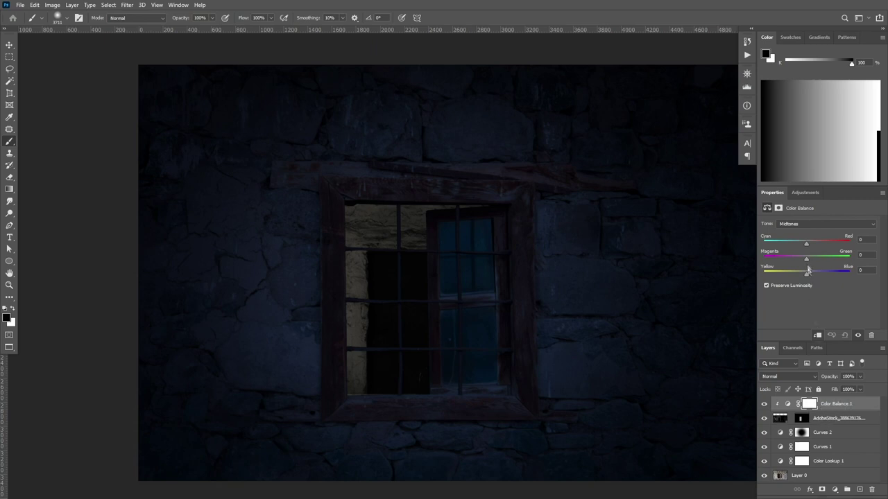
Shift the clipped Color Balance toward red in the shadows, midtones (+58) and highlights (+15)
{"action": "left_click", "coordinate": [825, 224]}
{"action": "left_click", "coordinate": [815, 230]}
{"action": "mouse_move", "coordinate": [807, 241]}
{"action": "left_mouse_down"}
{"action": "mouse_move", "coordinate": [819, 243]}
{"action": "mouse_move", "coordinate": [814, 249]}
{"action": "left_mouse_up"}
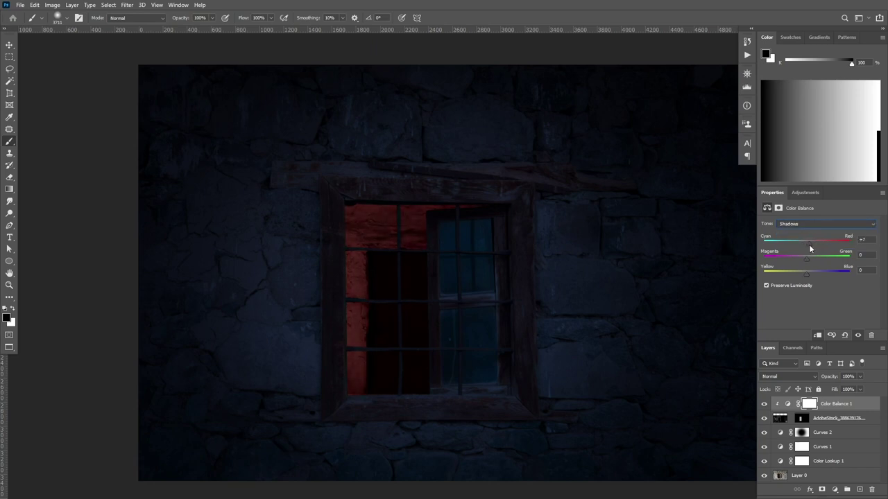
{"action": "left_click", "coordinate": [811, 224]}
{"action": "left_click", "coordinate": [798, 246]}
Add a second clipped Color Balance adjustment on top and set Color Balance 1's blend mode to Color
{"action": "left_click", "coordinate": [834, 490]}
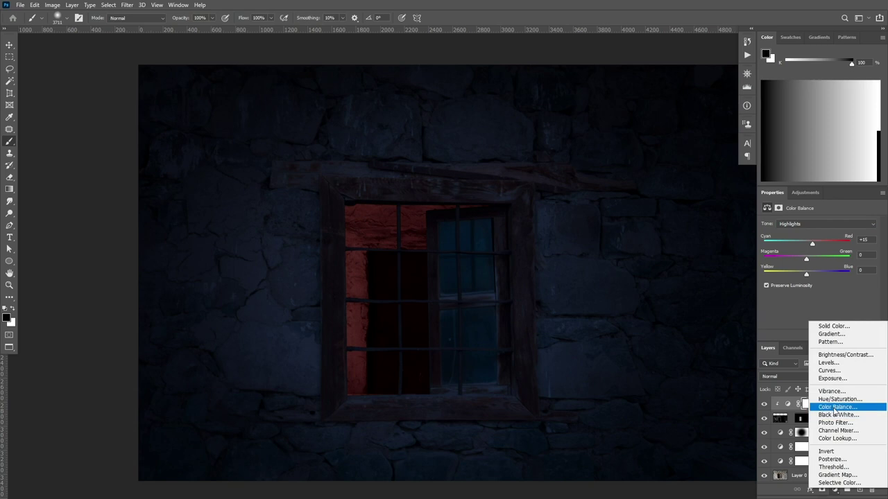
{"action": "left_click", "coordinate": [825, 364]}
{"action": "left_click", "coordinate": [799, 410], "text": "alt"}
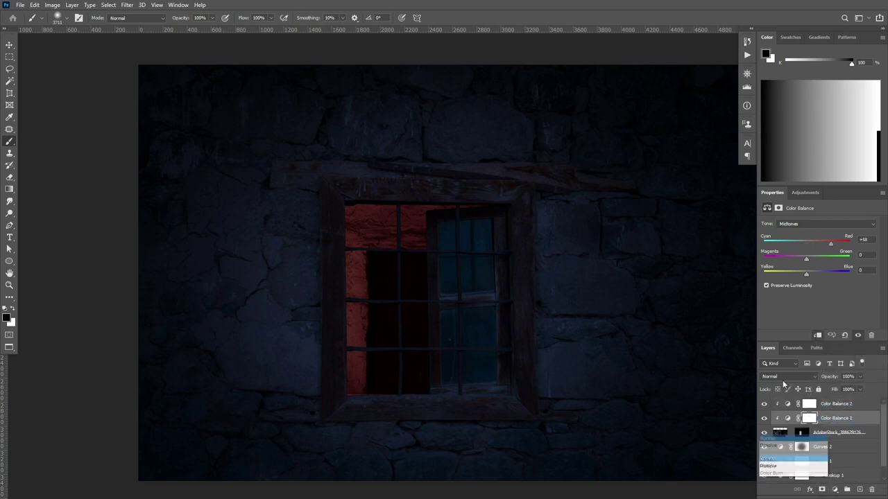
{"action": "left_click", "coordinate": [784, 378]}
{"action": "left_click", "coordinate": [780, 455]}
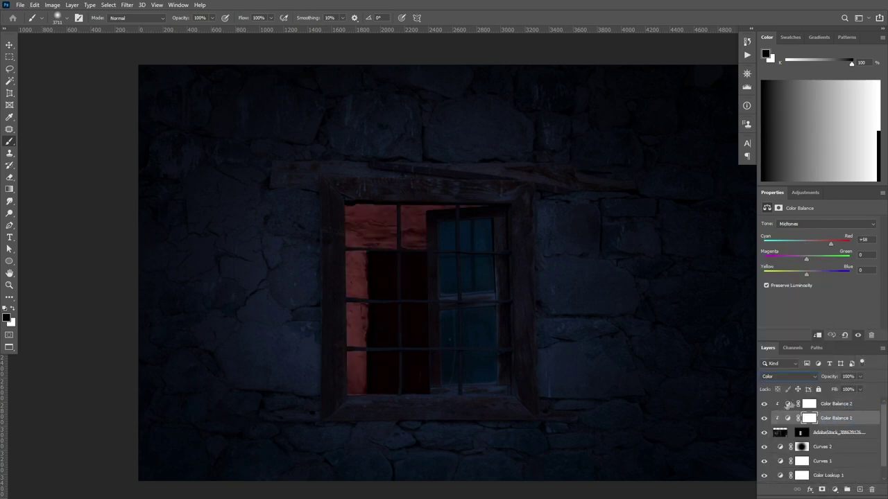
Set Color Balance 2 to Screen and shift it toward yellow, to -60 in the midtones and -77 in the highlights
{"action": "left_click", "coordinate": [826, 405]}
{"action": "left_click", "coordinate": [787, 376]}
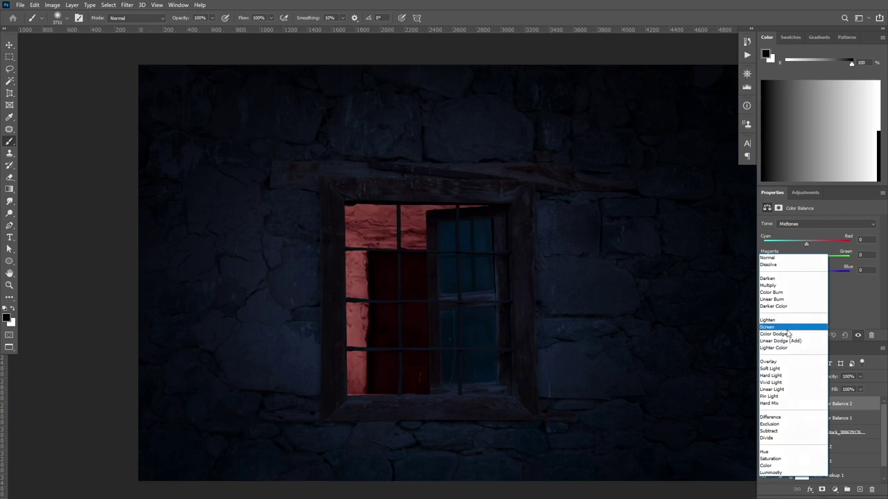
{"action": "left_click", "coordinate": [787, 328]}
{"action": "left_click_drag", "start_coordinate": [805, 273], "coordinate": [790, 274]}
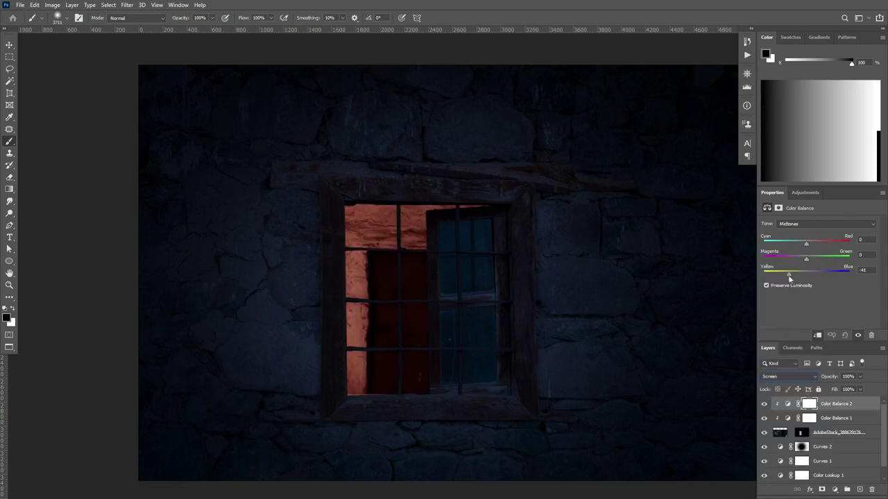
{"action": "left_click", "coordinate": [802, 226]}
{"action": "left_click", "coordinate": [798, 246]}
{"action": "left_click_drag", "start_coordinate": [789, 274], "coordinate": [786, 274]}
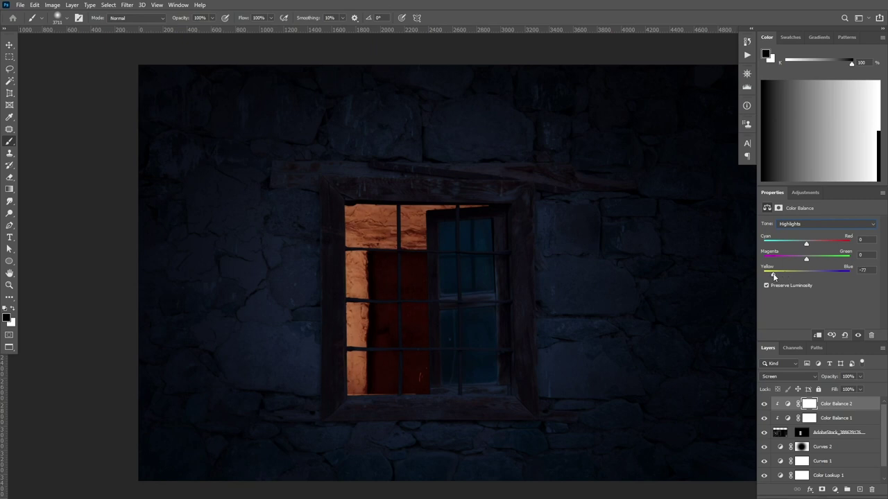
Fill the Color Balance 2 layer mask with black at 100% opacity
{"action": "left_click", "coordinate": [808, 405]}
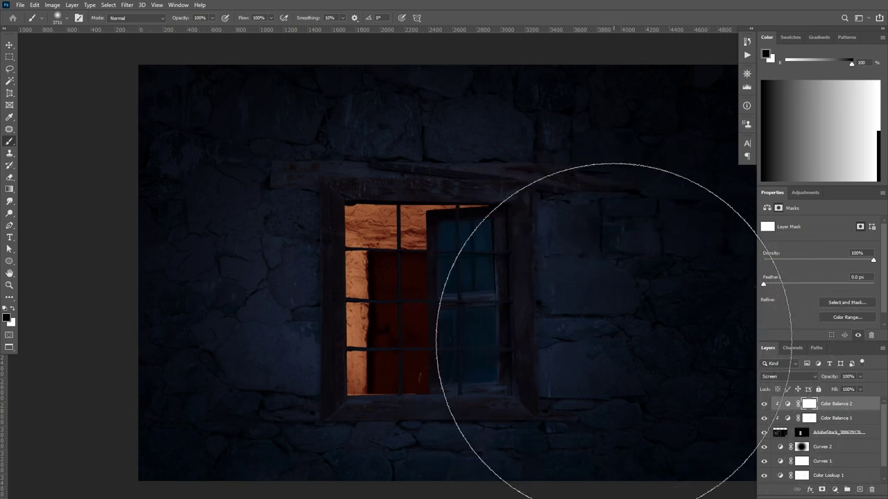
{"action": "key", "text": "shift+F5"}
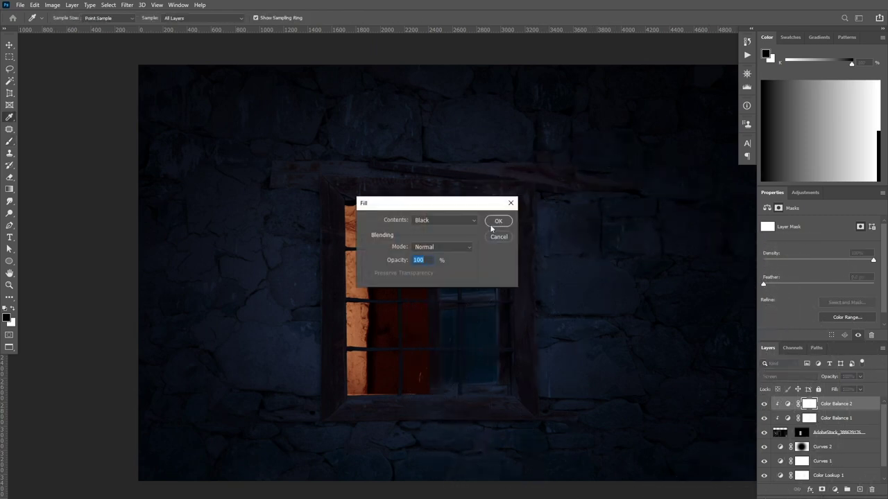
{"action": "left_click", "coordinate": [496, 221]}
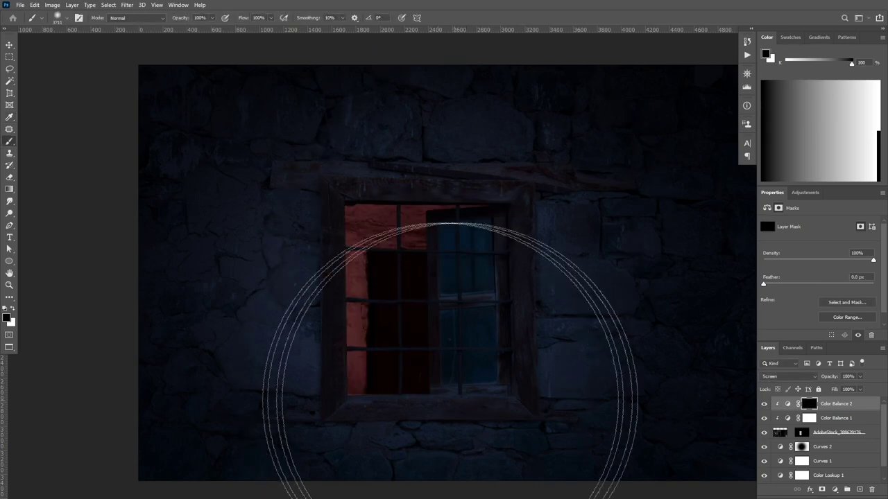
Paint white on the Color Balance 2 mask with large soft brushes to reveal the glow at the opening's upper-left corner
{"action": "key", "text": "bracketleft"}
{"action": "key", "text": "bracketleft"}
{"action": "key", "text": "bracketleft"}
{"action": "key", "text": "bracketleft"}
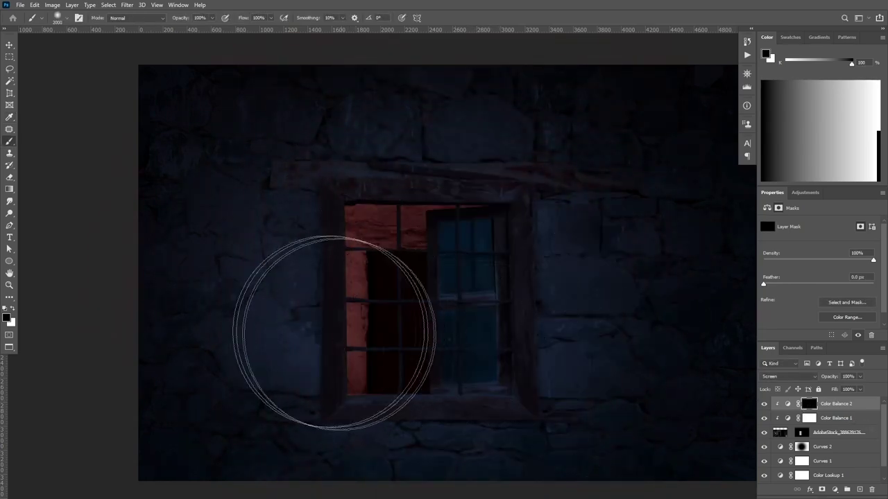
{"action": "key", "text": "x"}
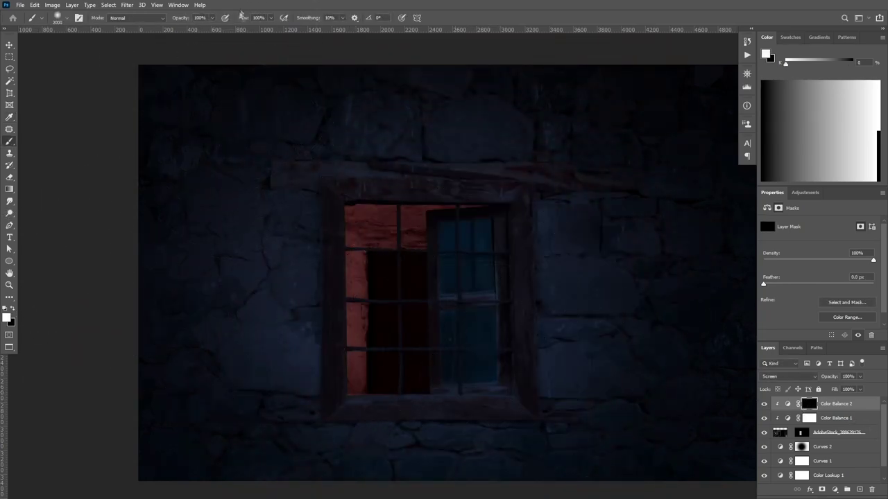
{"action": "mouse_move", "coordinate": [326, 231]}
{"action": "left_mouse_down"}
{"action": "mouse_move", "coordinate": [353, 232]}
{"action": "mouse_move", "coordinate": [326, 228]}
{"action": "left_mouse_up"}
{"action": "mouse_move", "coordinate": [343, 182]}
{"action": "left_mouse_down"}
{"action": "mouse_move", "coordinate": [381, 190]}
{"action": "mouse_move", "coordinate": [305, 179]}
{"action": "left_mouse_up"}
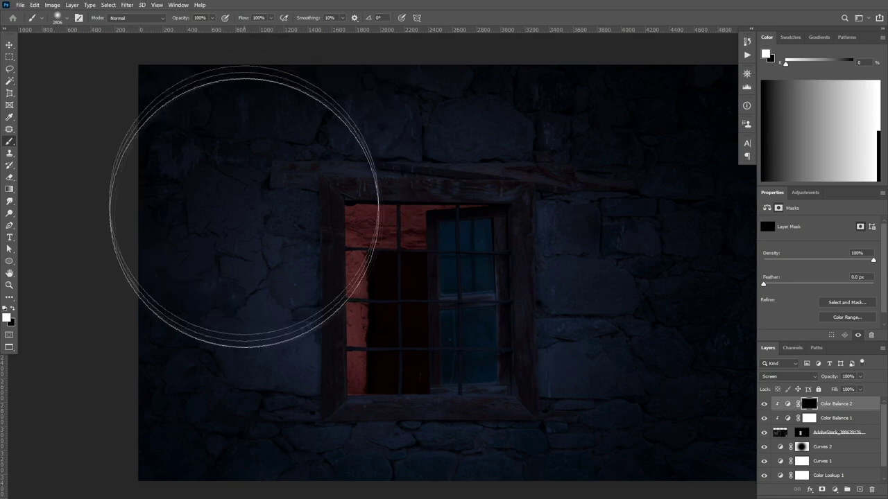
{"action": "left_click_drag", "start_coordinate": [330, 231], "coordinate": [285, 224]}
{"action": "left_click", "coordinate": [310, 187]}
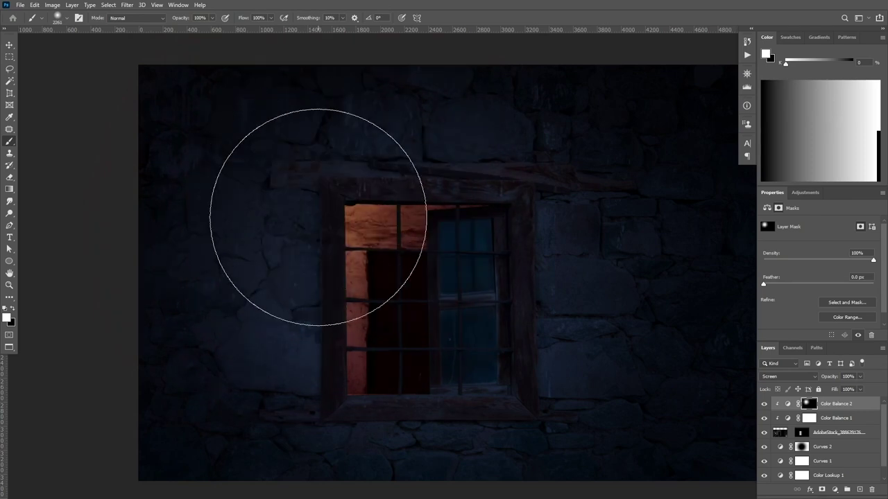
{"action": "left_click", "coordinate": [302, 191]}
{"action": "left_click_drag", "start_coordinate": [360, 220], "coordinate": [295, 222]}
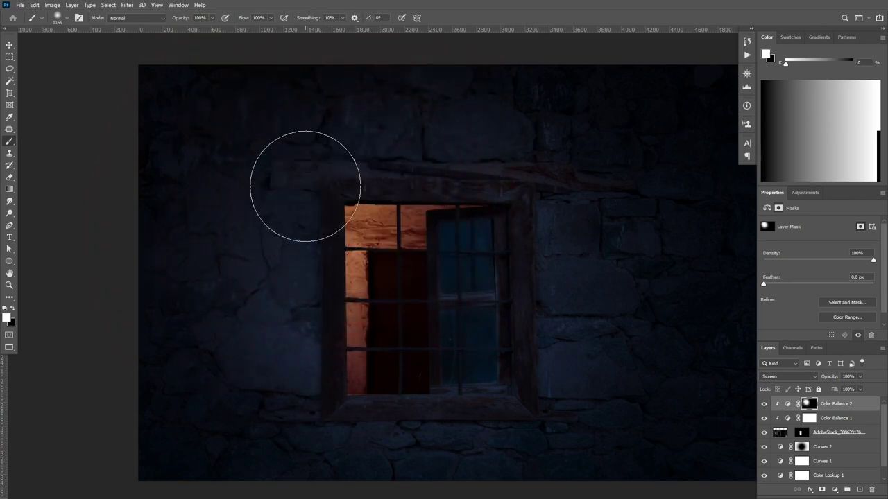
Duplicate Color Balance 2 directly beneath itself and fill the copy's mask with black
{"action": "left_click_drag", "start_coordinate": [842, 402], "coordinate": [822, 418]}
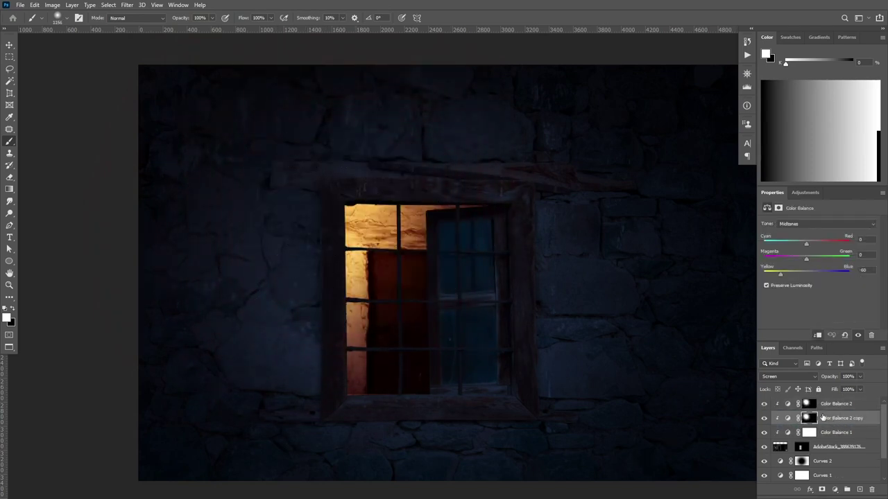
{"action": "left_click", "coordinate": [812, 419]}
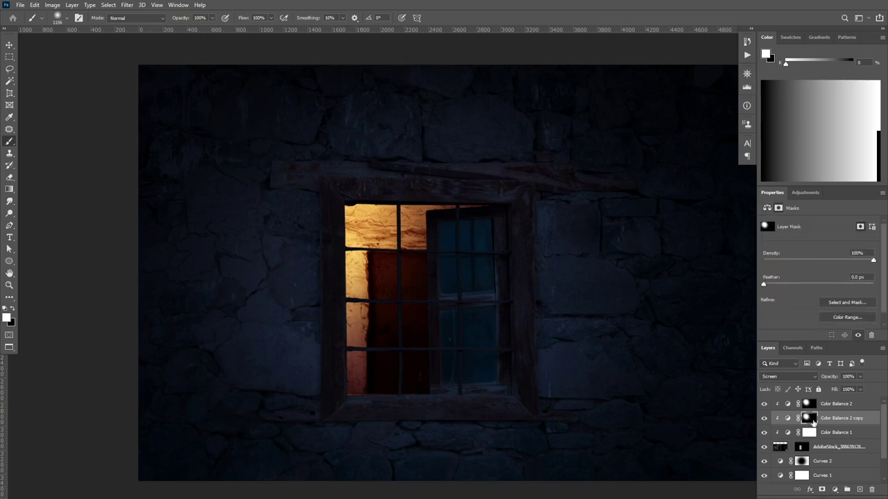
{"action": "key", "text": "shift+BackSpace"}
{"action": "left_click", "coordinate": [497, 221]}
Paint a small white spot on the Color Balance 2 copy mask at the opening's upper-left corner with a 726 px soft brush
{"action": "key", "text": "b"}
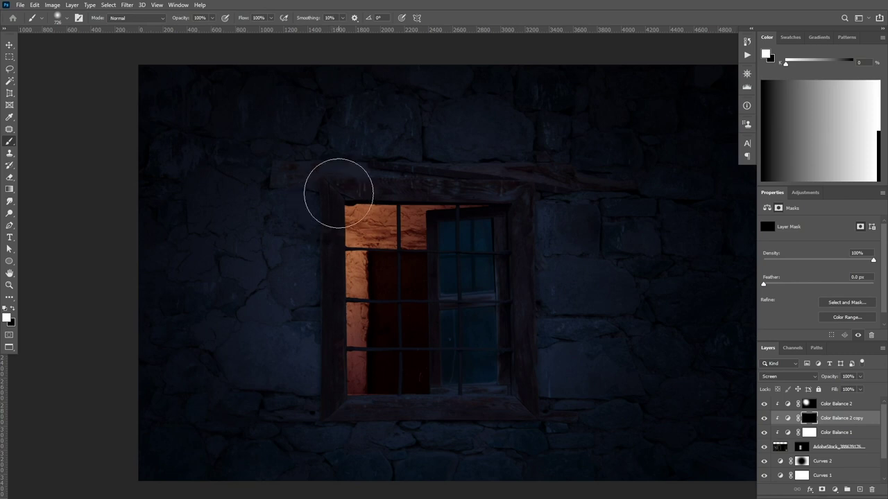
{"action": "scroll", "coordinate": [334, 182], "scroll_direction": "down", "scroll_amount": 3, "text": "alt"}
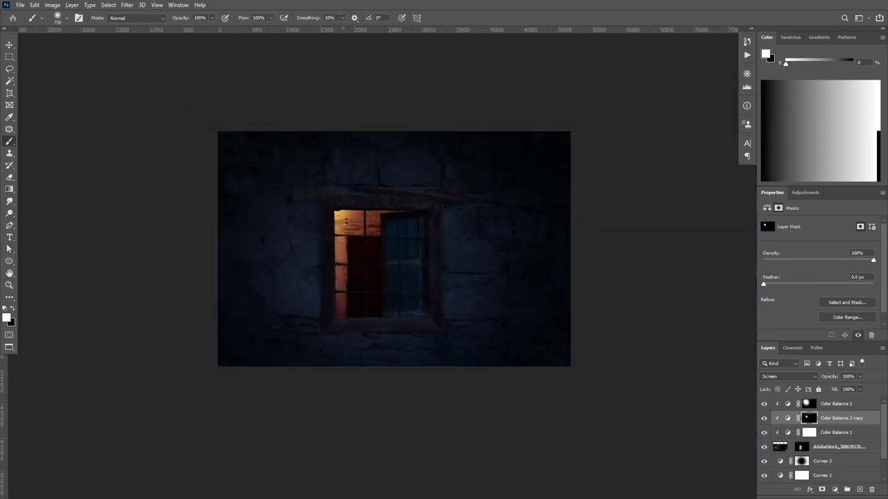
{"action": "scroll", "coordinate": [312, 212], "scroll_direction": "up", "scroll_amount": 2, "text": "alt"}
{"action": "scroll", "coordinate": [312, 212], "scroll_direction": "down", "scroll_amount": 3, "text": "alt"}
{"action": "scroll", "coordinate": [355, 223], "scroll_direction": "up", "scroll_amount": 4, "text": "alt"}
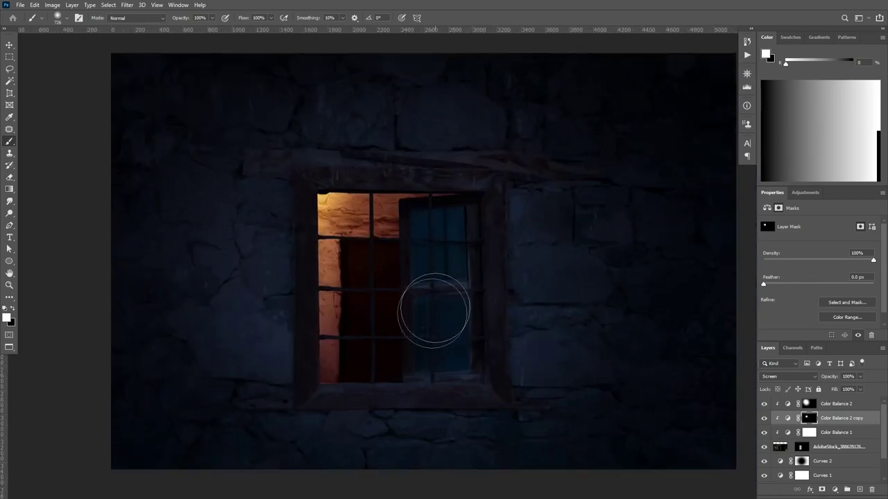